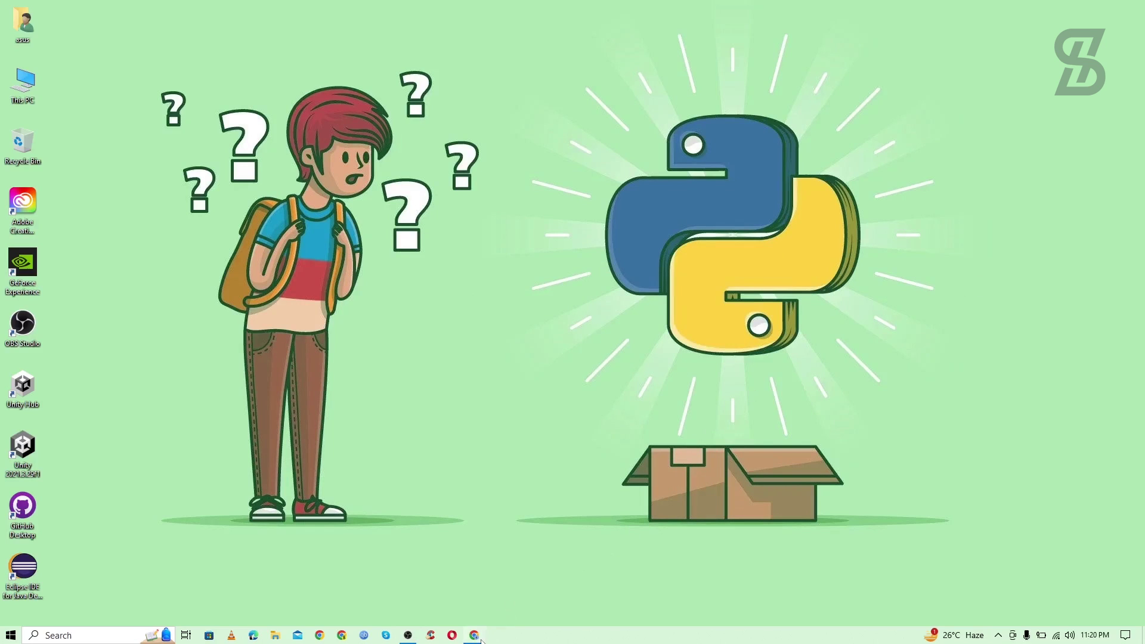
- Return to the Google 'python' results and open the 'Welcome to Python.org' homepage
left_click(477, 636)
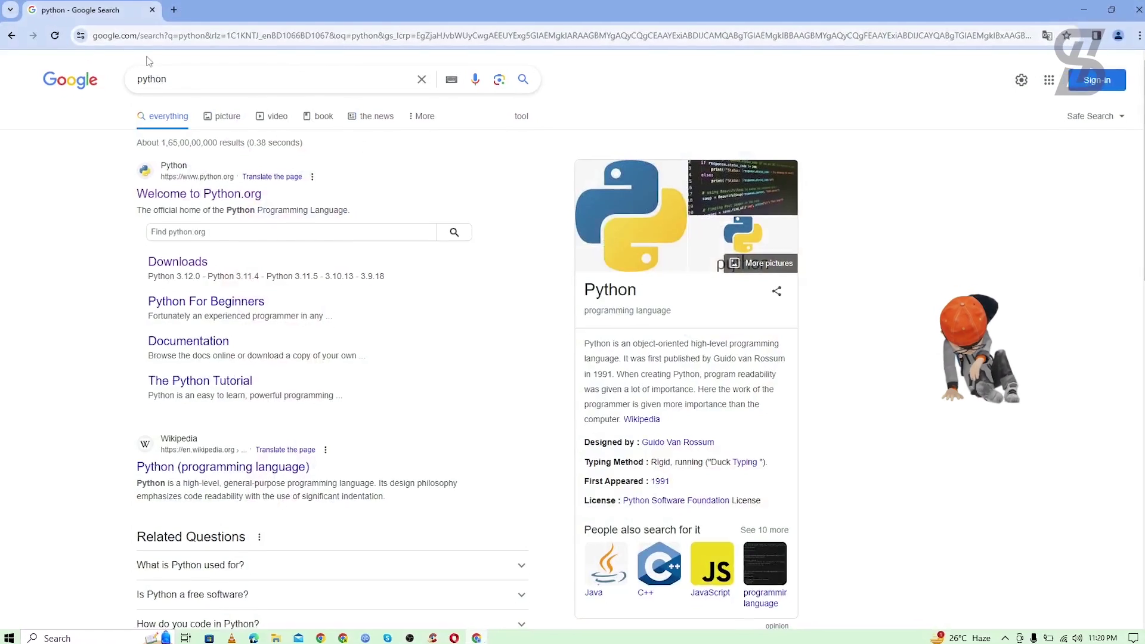
double_click(152, 78)
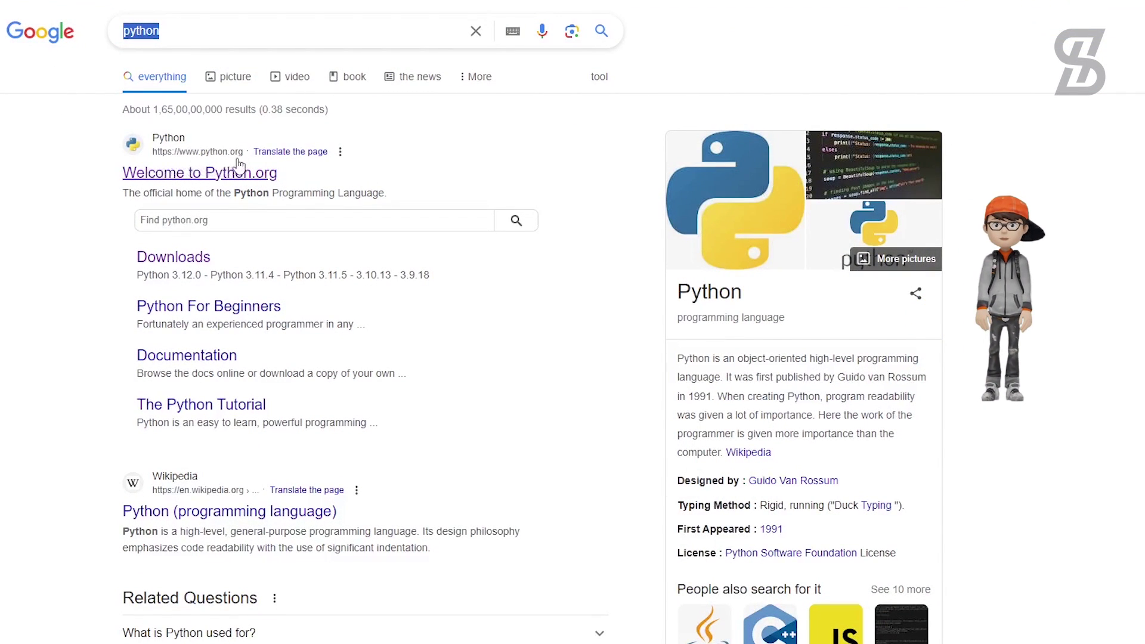
left_click(172, 174)
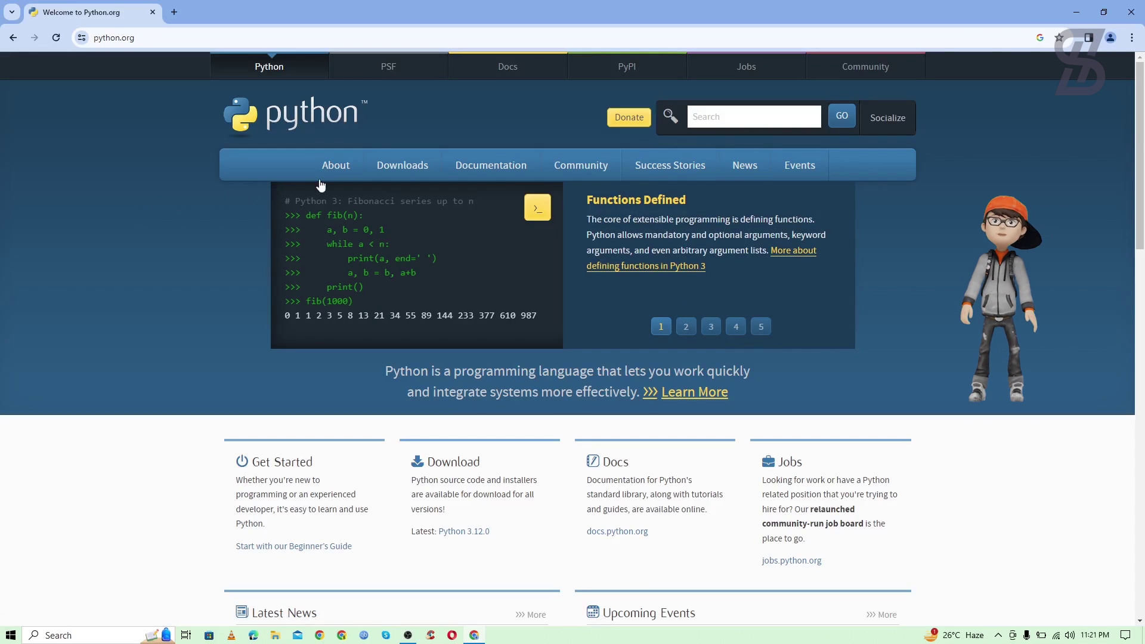
- Go to the python.org Downloads page and download the Python 3.12.0 Windows installer
left_click(410, 170)
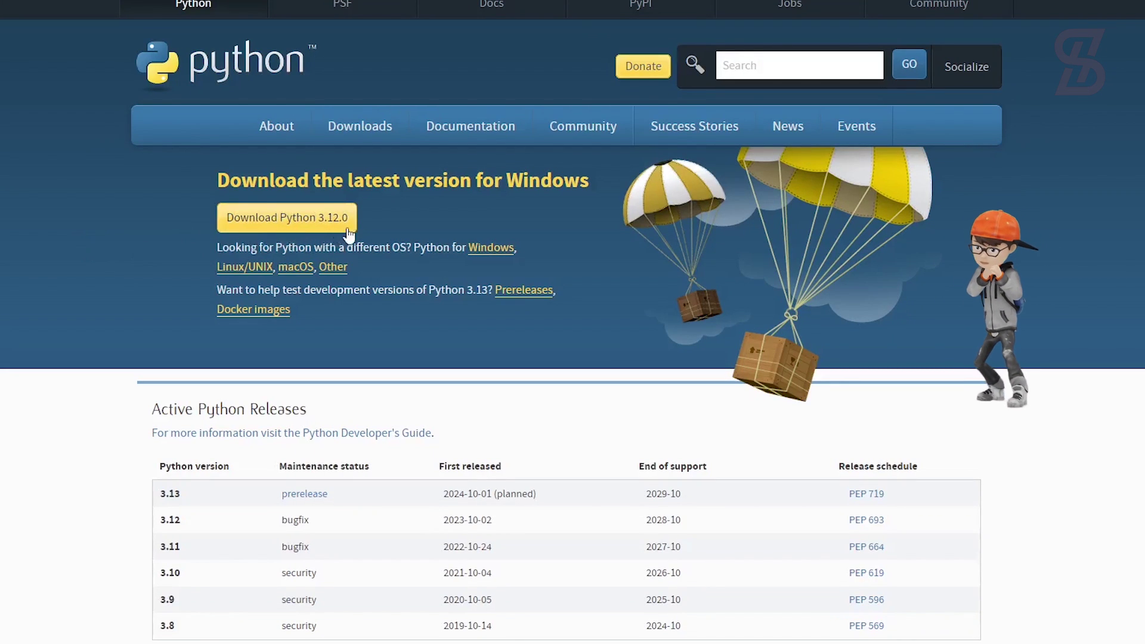
left_click(273, 225)
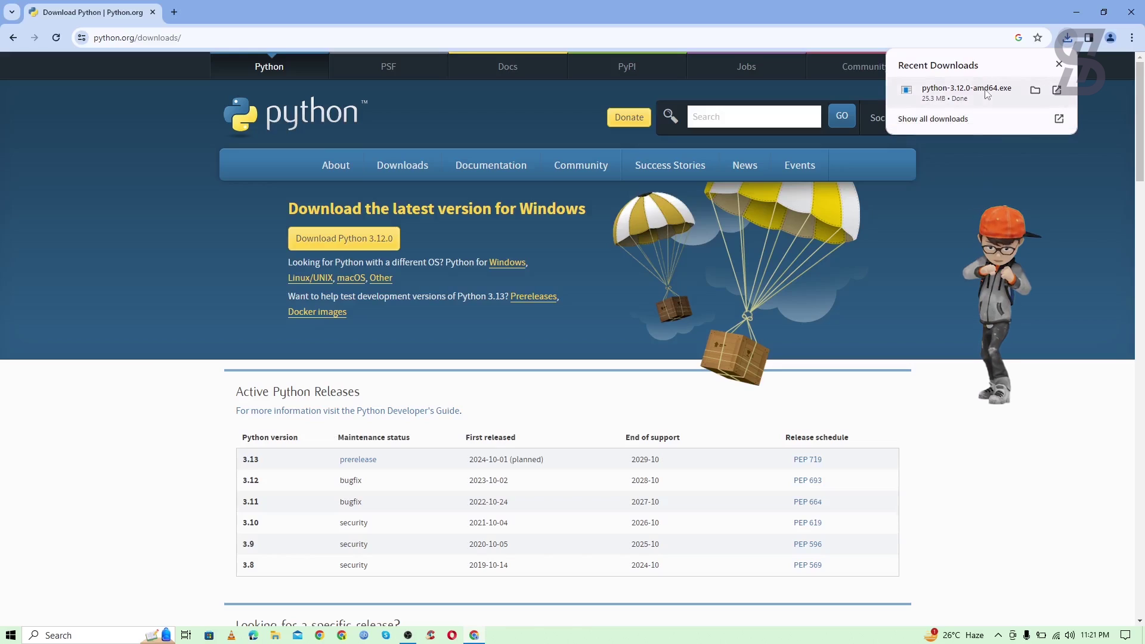
- Show python-3.12.0-amd64.exe in the Downloads folder and launch the installer
left_click(1034, 90)
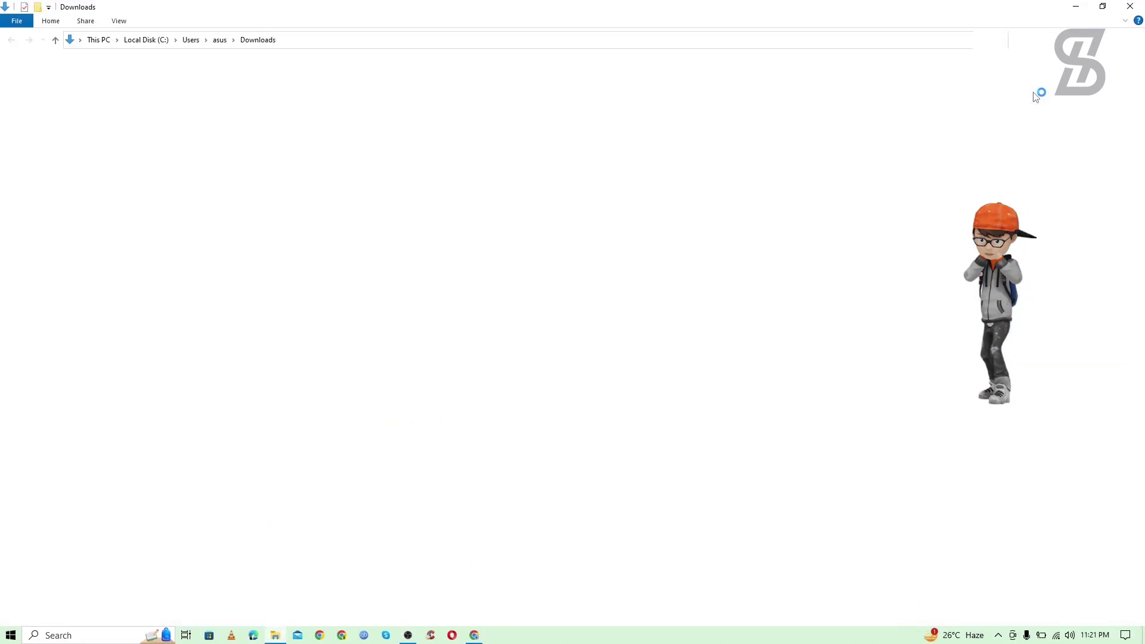
left_click(1102, 6)
left_click(1071, 11)
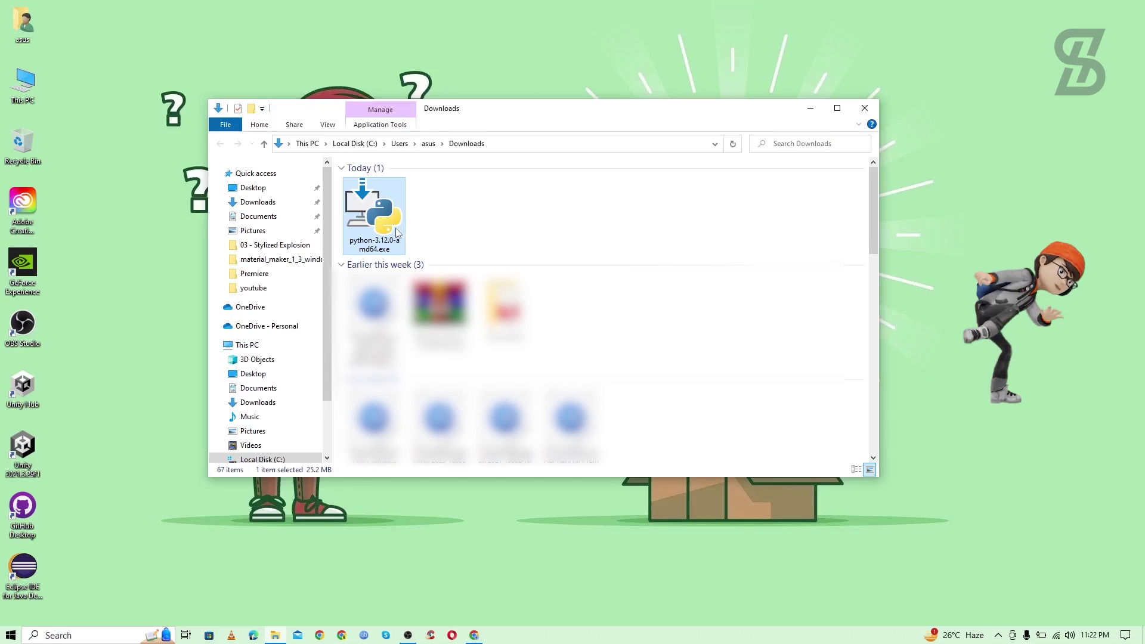
double_click(396, 227)
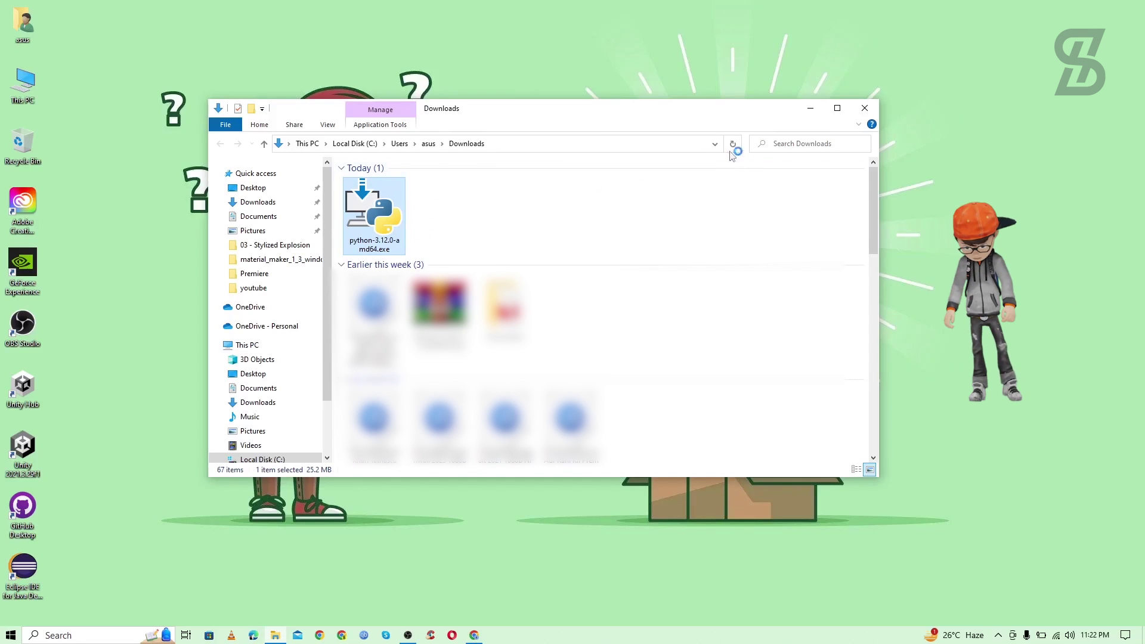
- Bring the Python 3.12.0 setup dialog forward and enable 'Add python.exe to PATH'
left_click(803, 112)
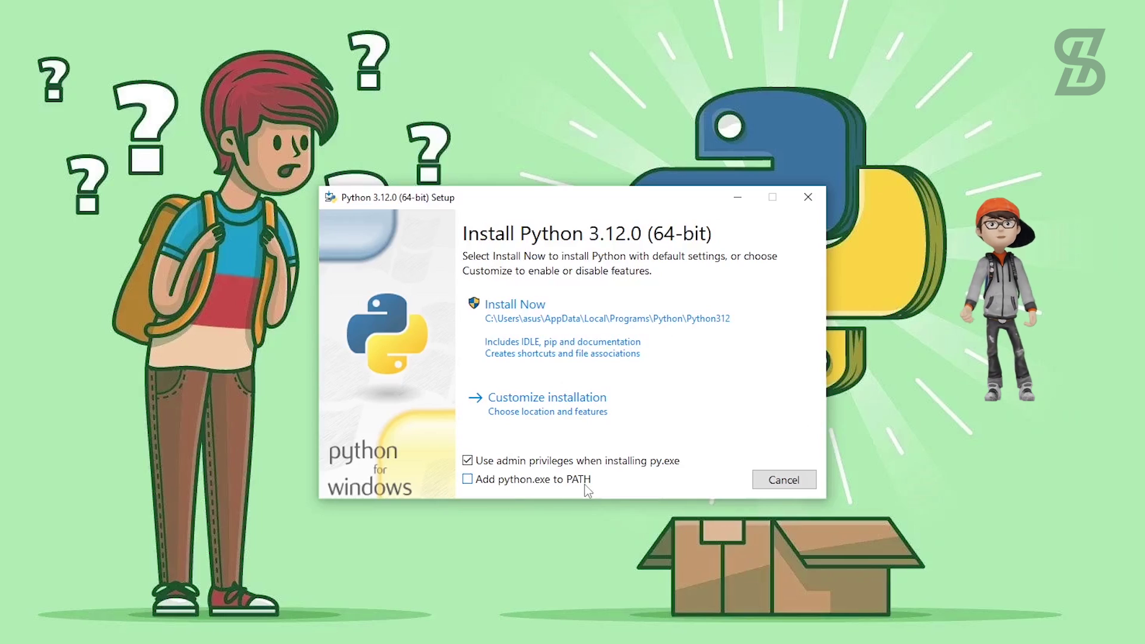
left_click(467, 480)
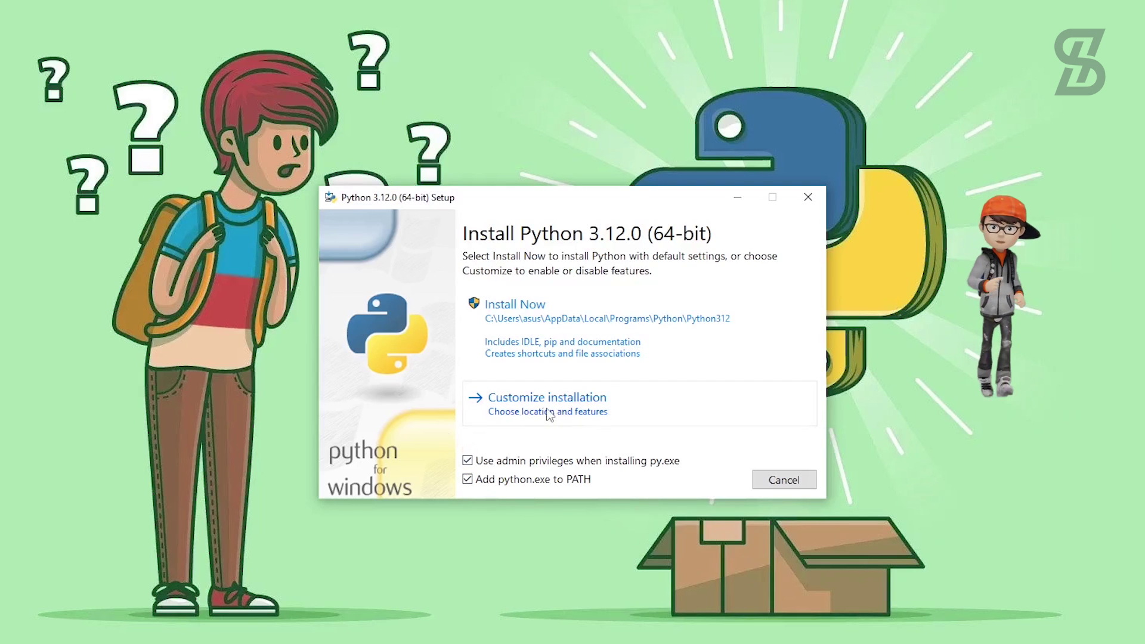
- Run a customized install with all optional features, for all users, into C:\Program Files\Python312
left_click(590, 413)
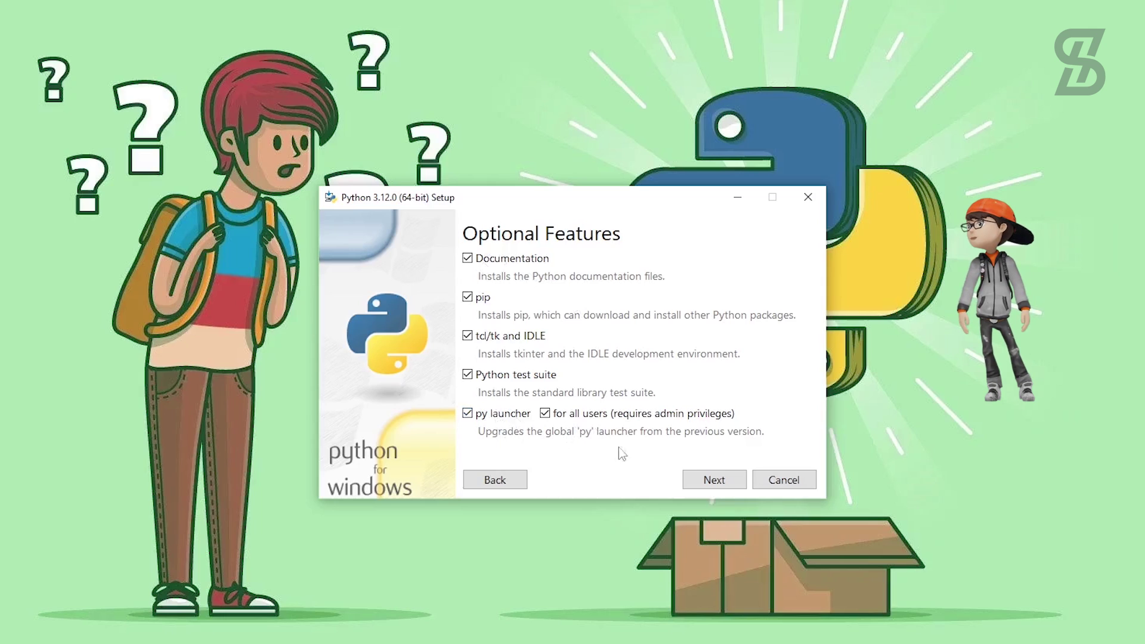
left_click(701, 484)
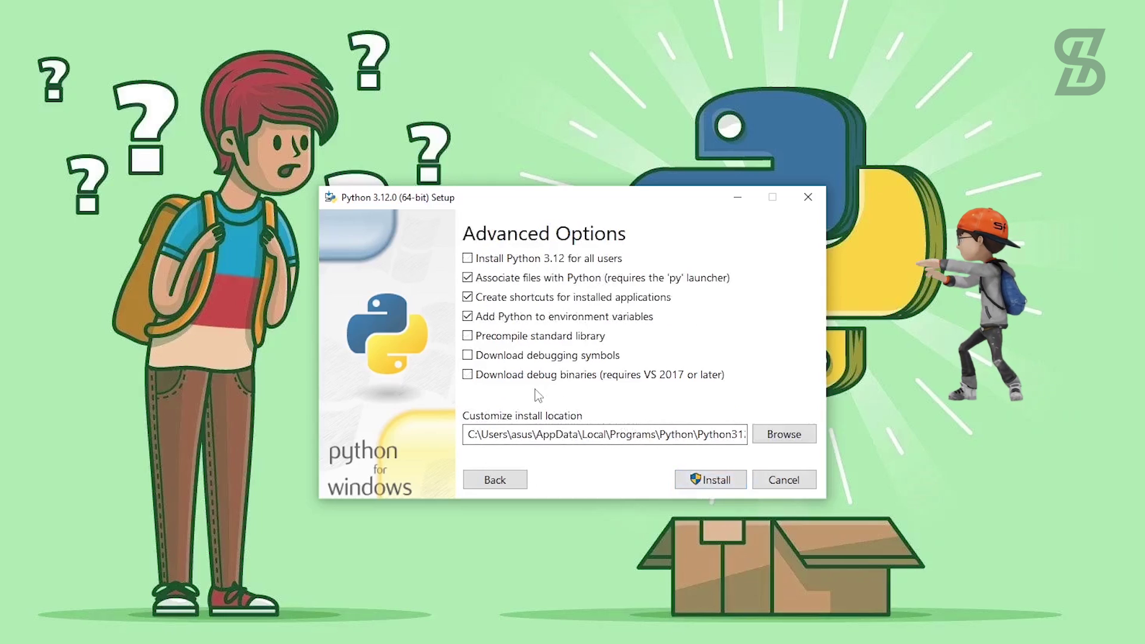
left_click(468, 260)
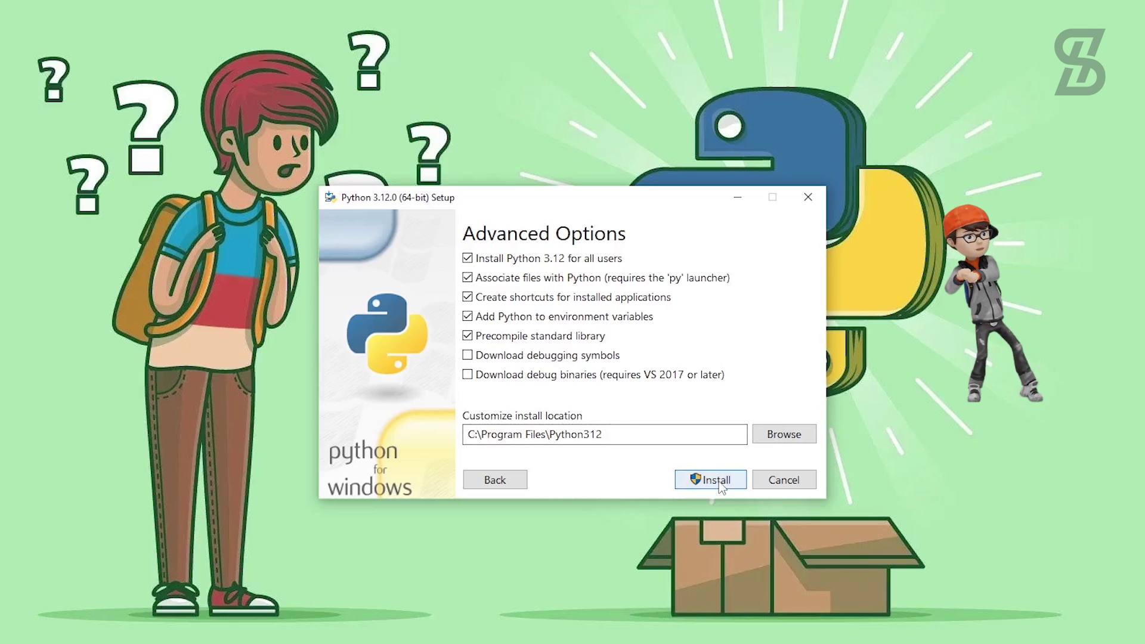
left_click(719, 484)
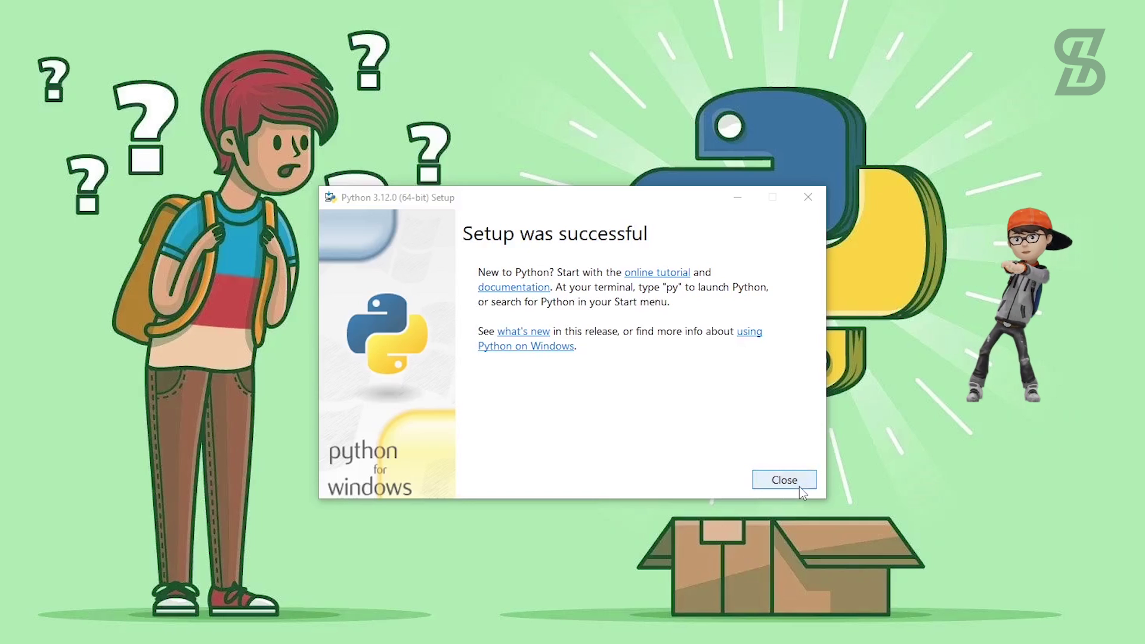
- Close the finished Python installer and launch Command Prompt from a 'cmd' search
left_click(784, 480)
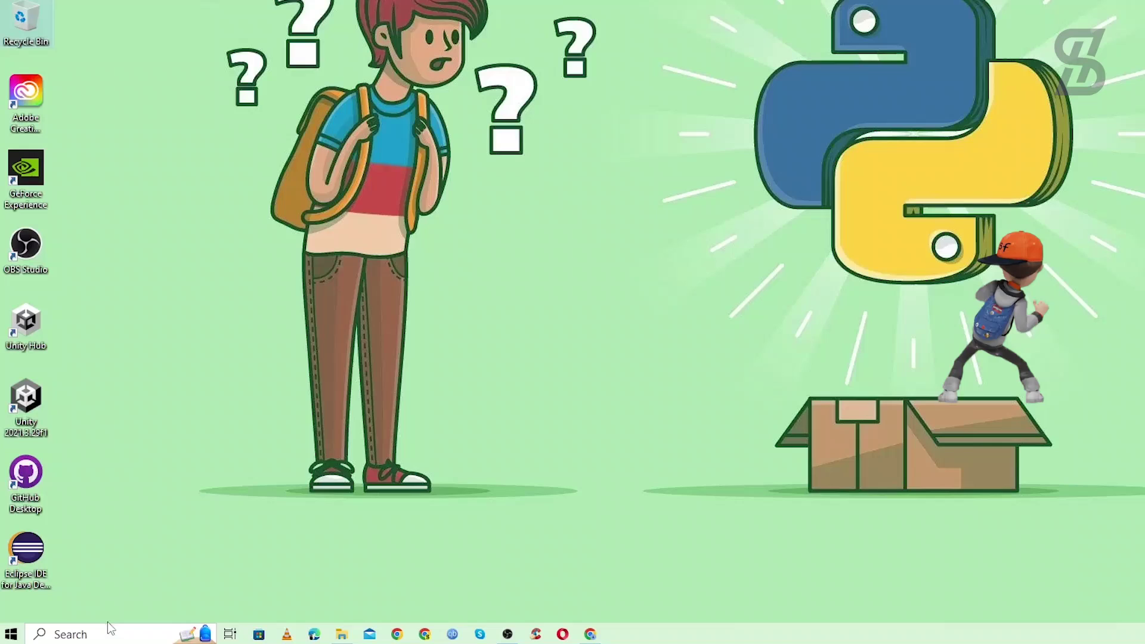
left_click(107, 635)
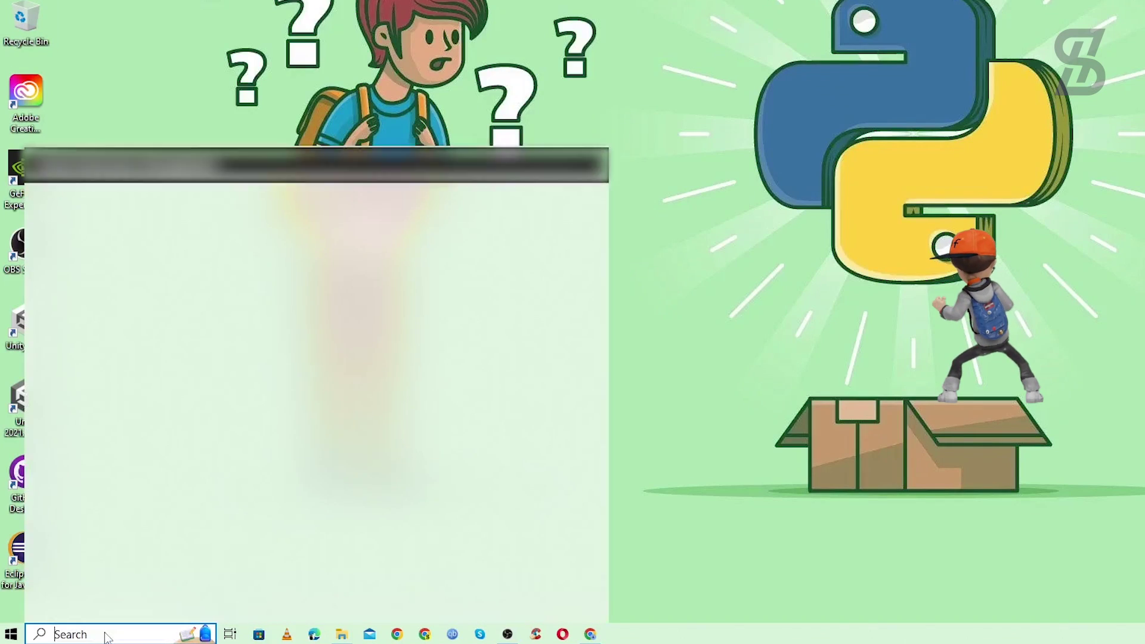
type("cm")
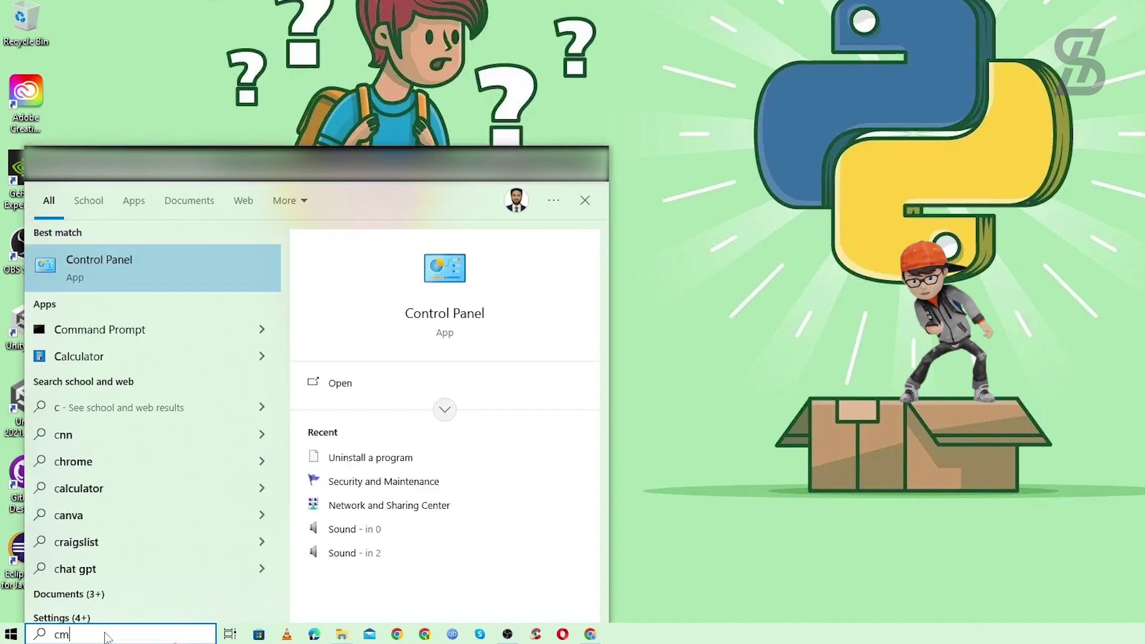
type("d")
key("Return")
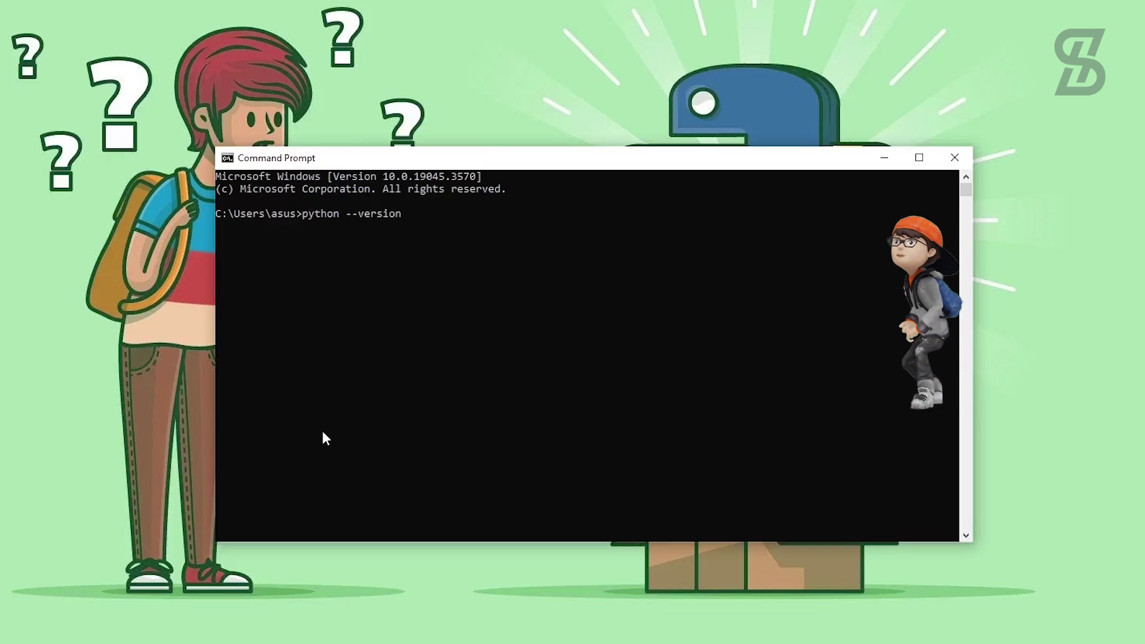
- Check that python --version reports 3.12.0 and py -m pip --version shows pip 23.2.1
key("Return")
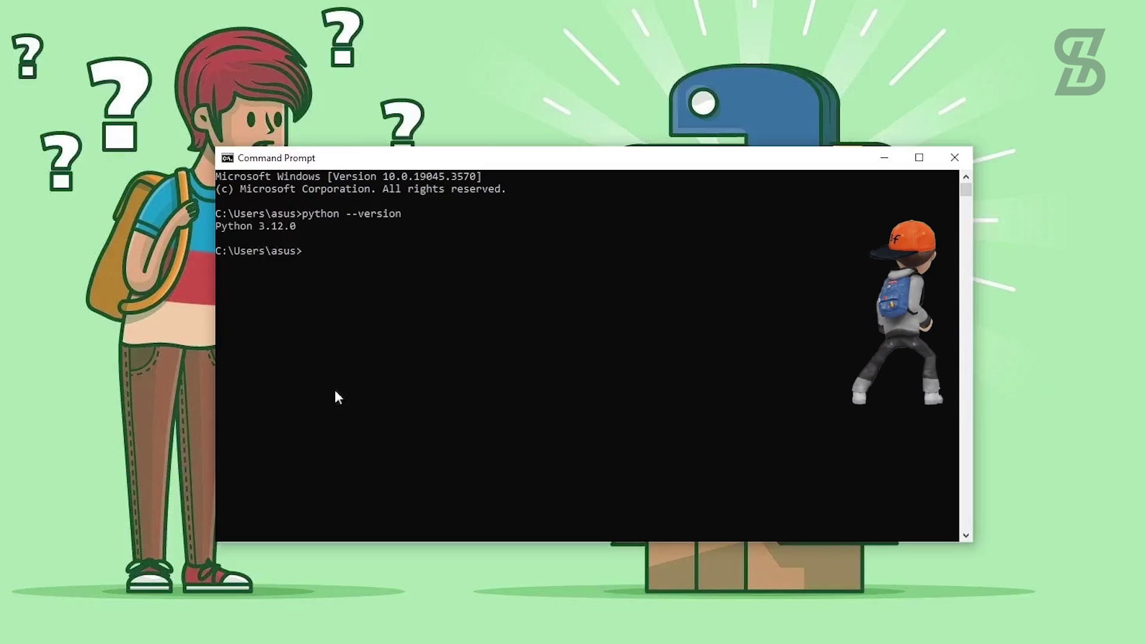
left_click_drag(295, 229, 269, 231)
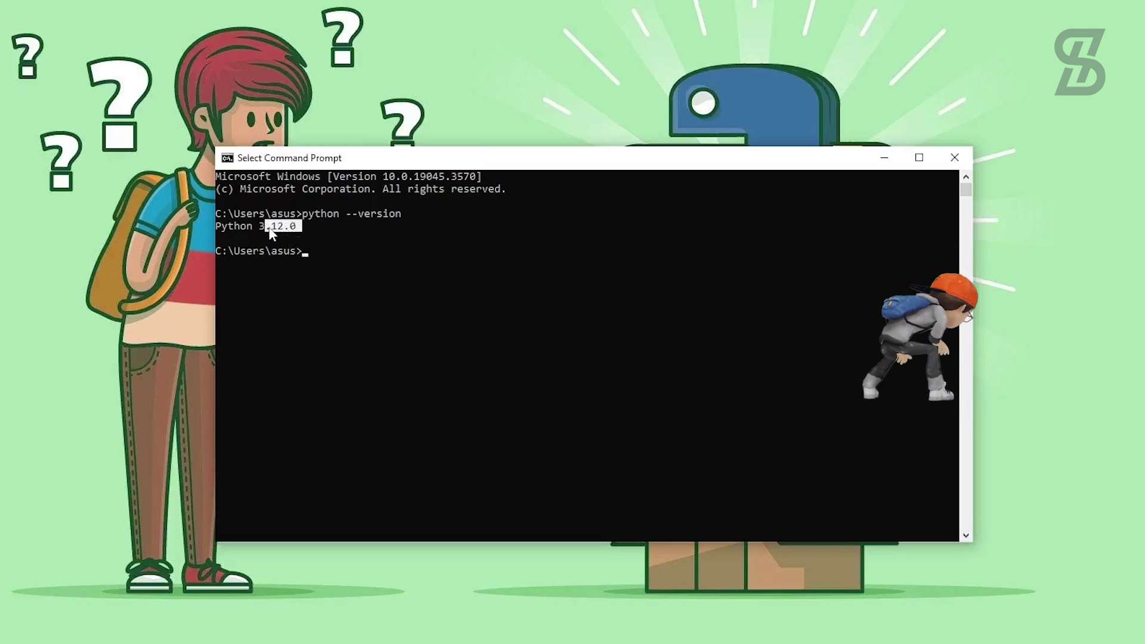
left_click(312, 249)
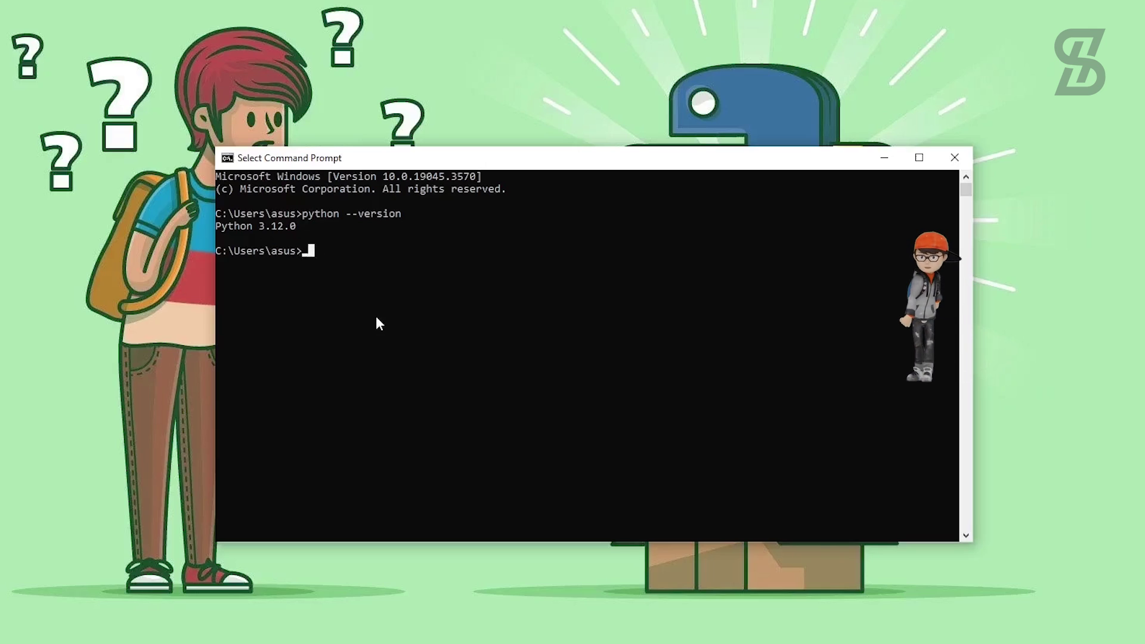
type("py -m ")
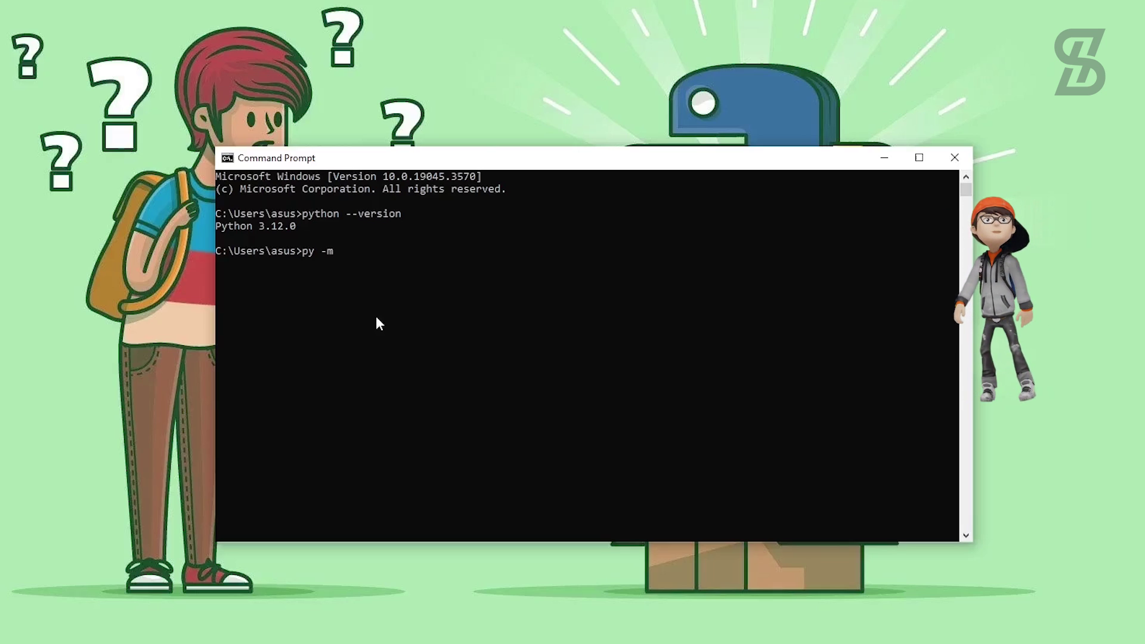
type("pip ")
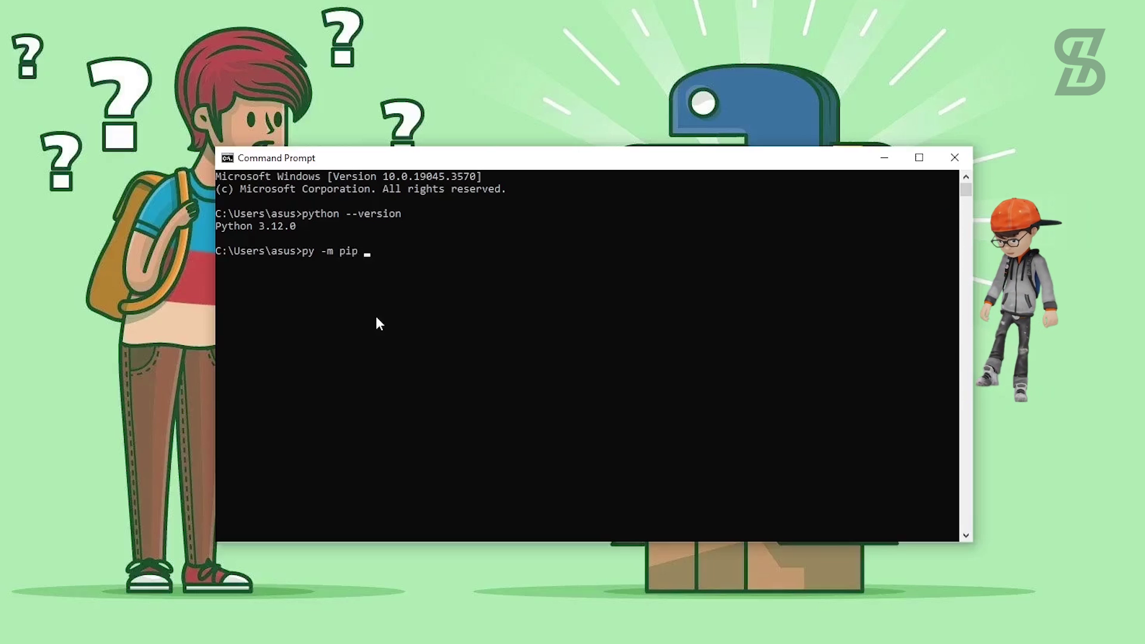
type("--version")
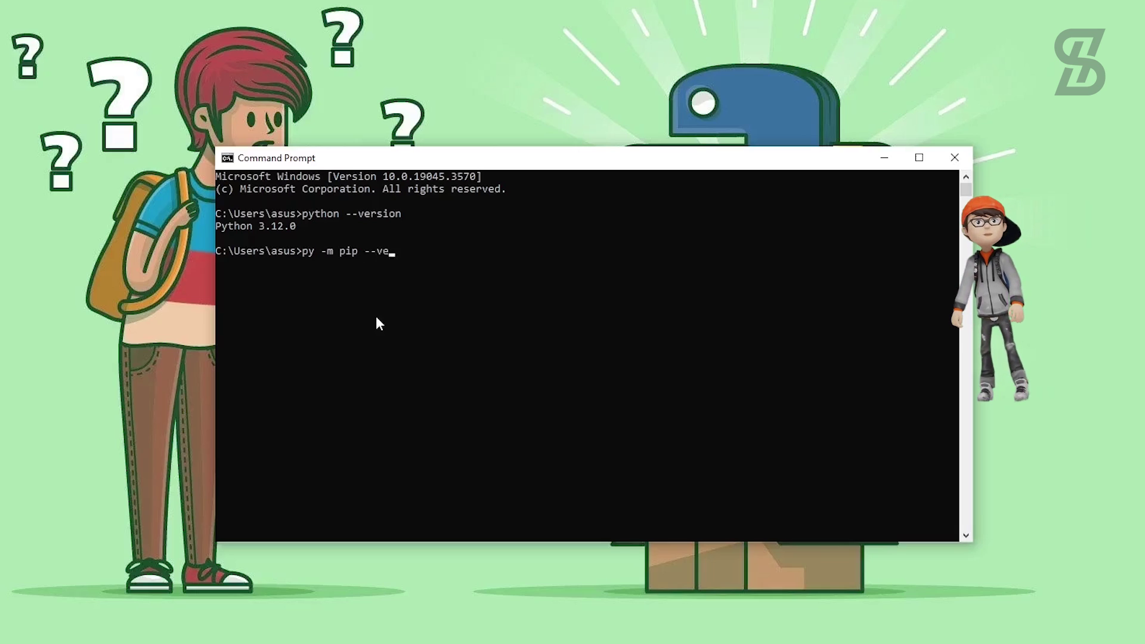
key("Return")
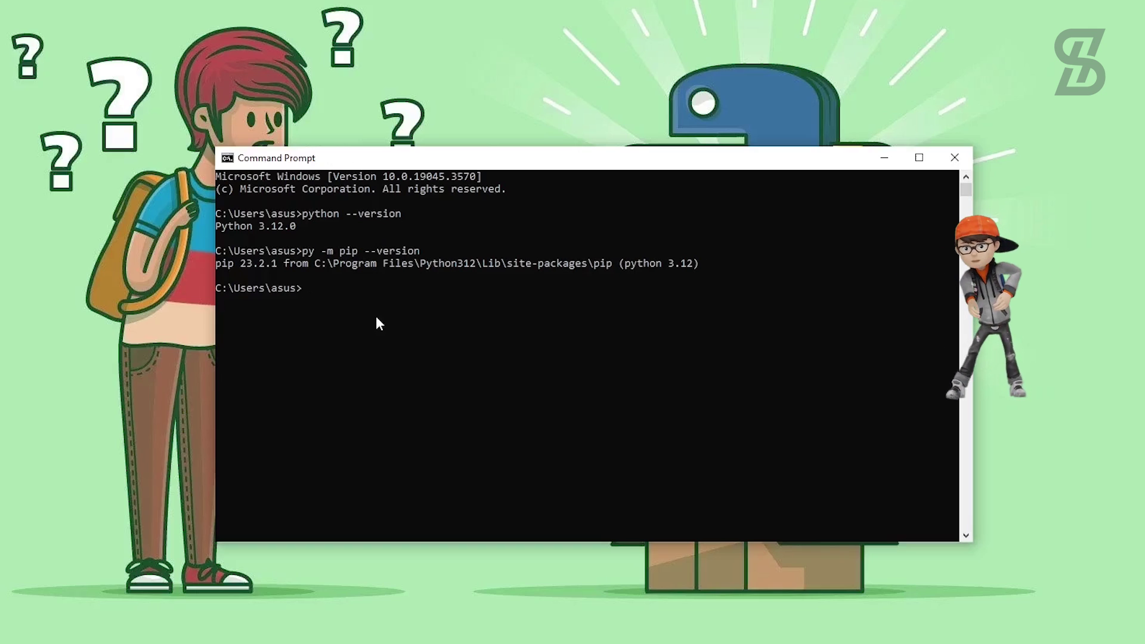
- Close Command Prompt and launch IDLE (Python 3.12 64-bit) from an 'idle' search
left_click(953, 158)
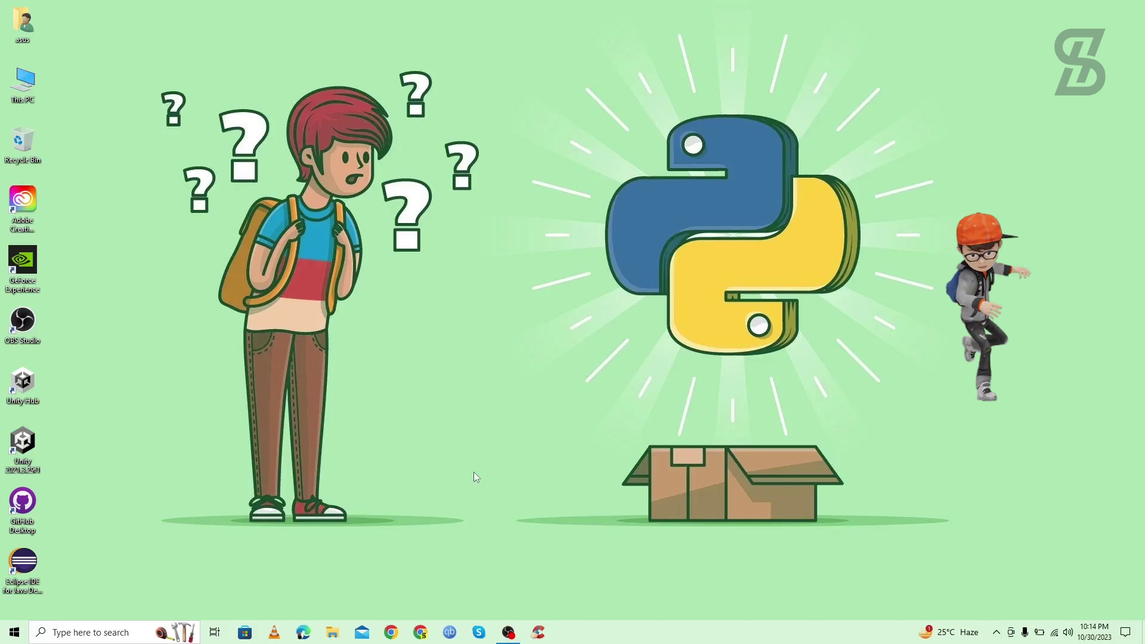
left_click(104, 628)
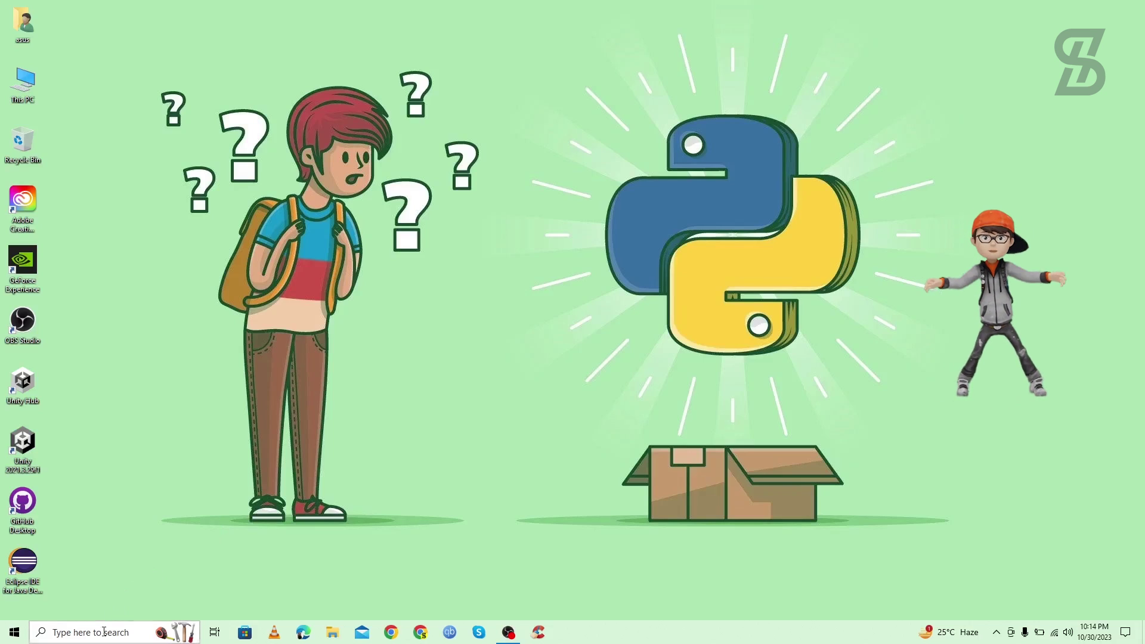
type("id")
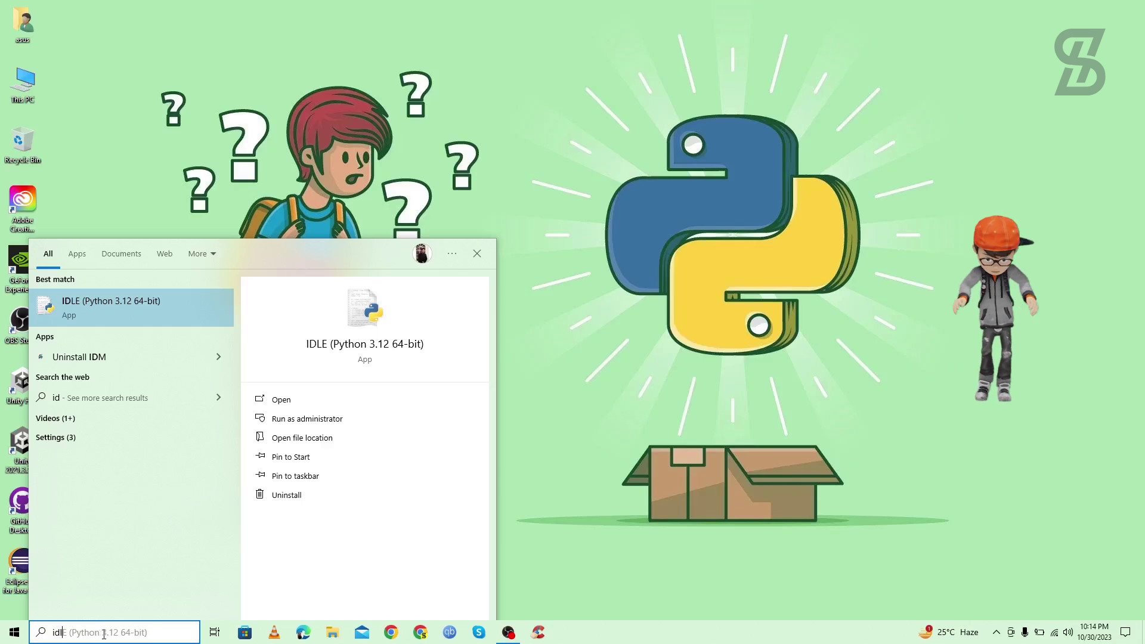
type("le")
key("Return")
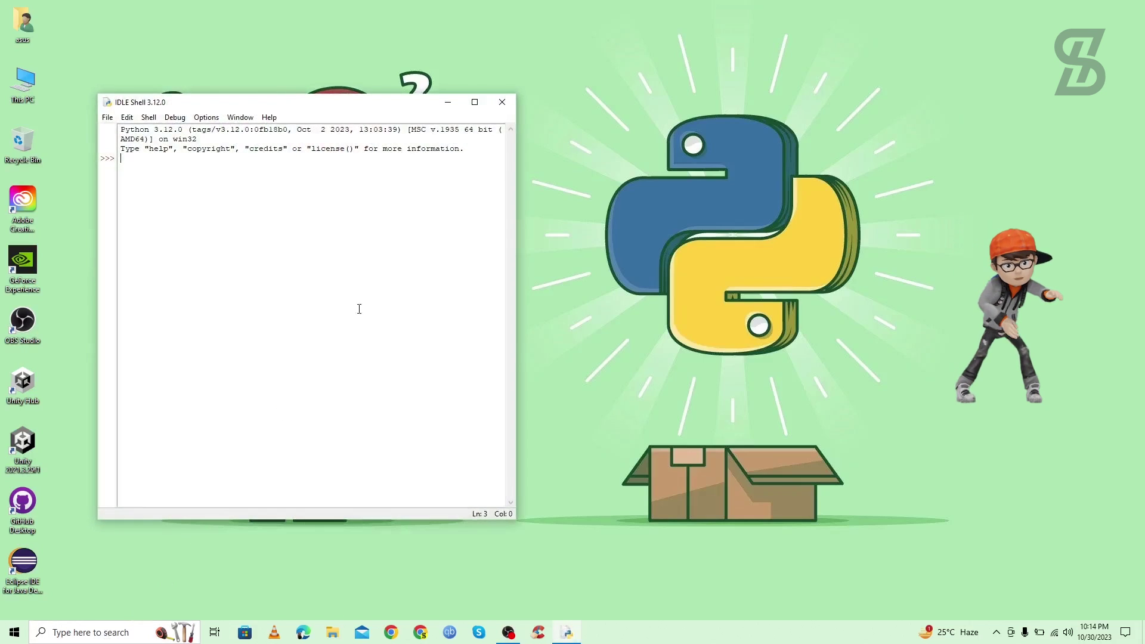
- Move the IDLE Shell window toward the desktop centre and start a fresh prompt line
left_click_drag(296, 105, 557, 111)
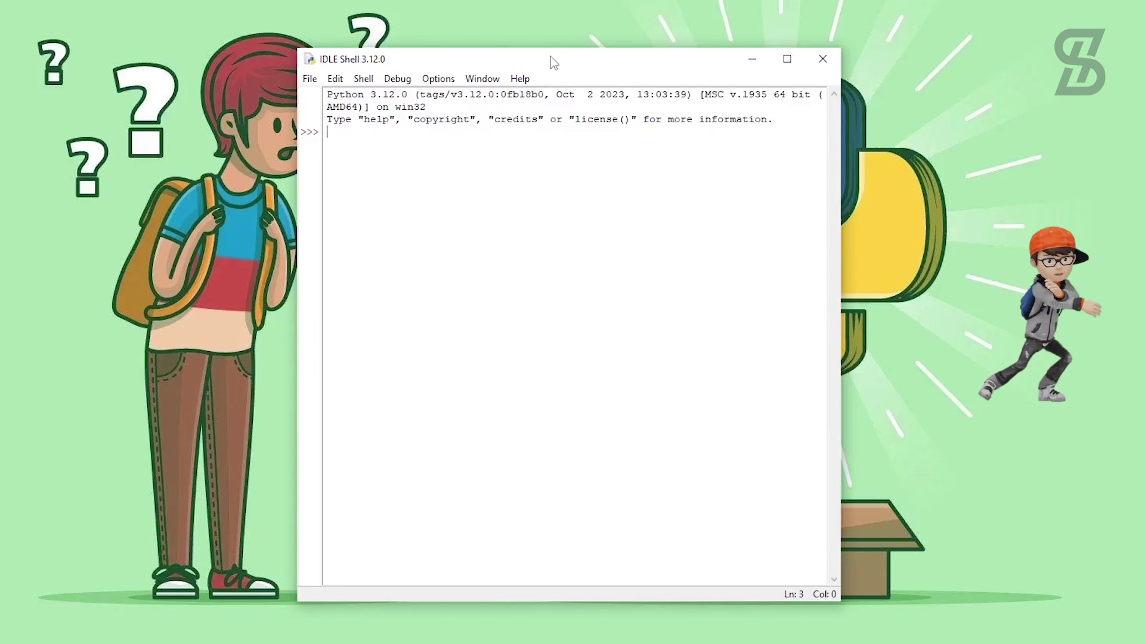
left_click_drag(548, 69, 588, 75)
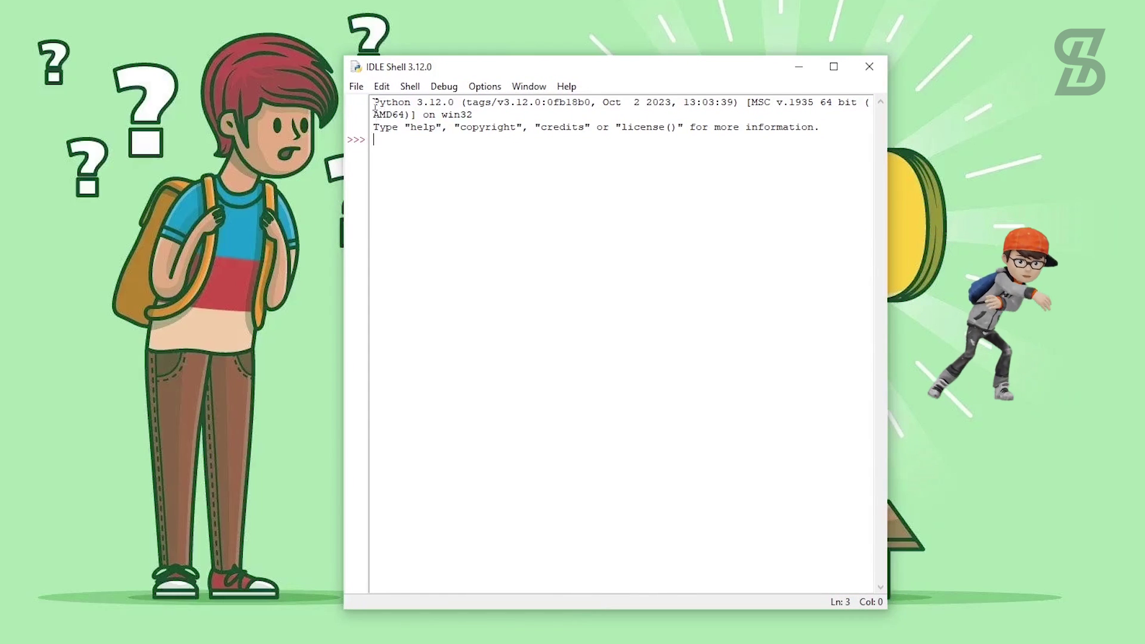
left_click_drag(384, 103, 444, 106)
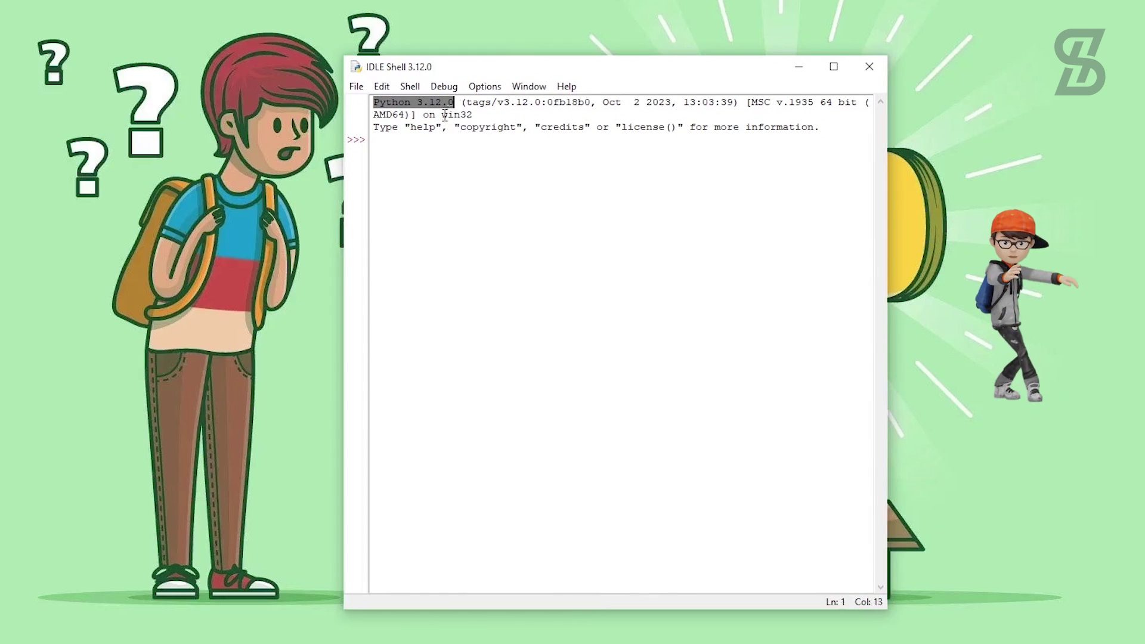
left_click(390, 150)
key("Return")
- Run 'import cv2 as oc' and get ModuleNotFoundError: No module named 'cv2'
type("import cv")
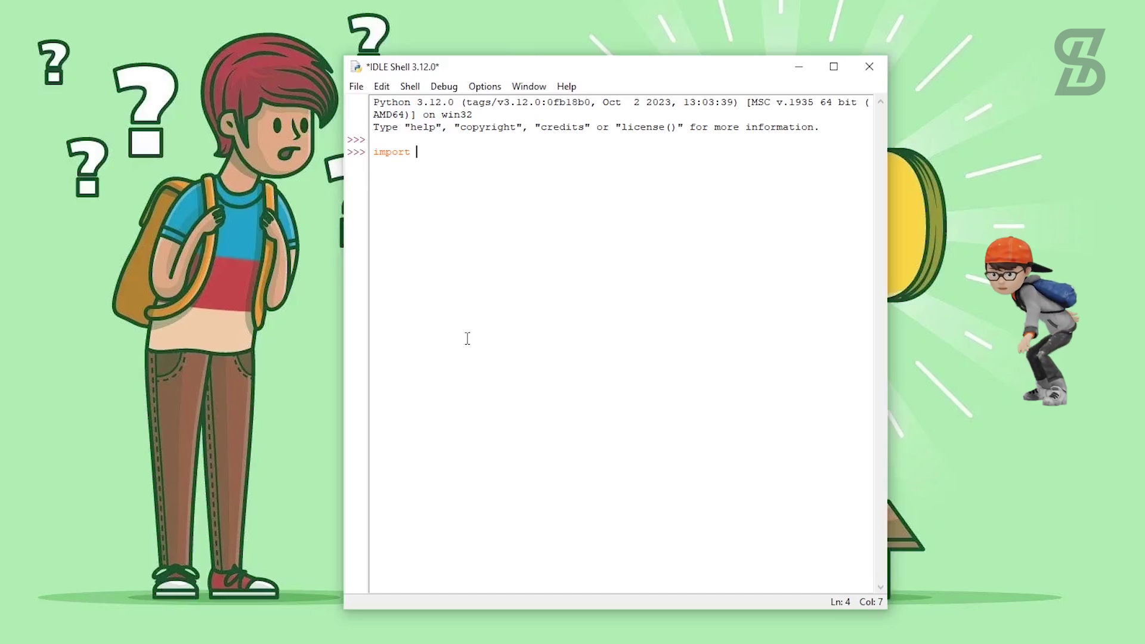
type("as oc")
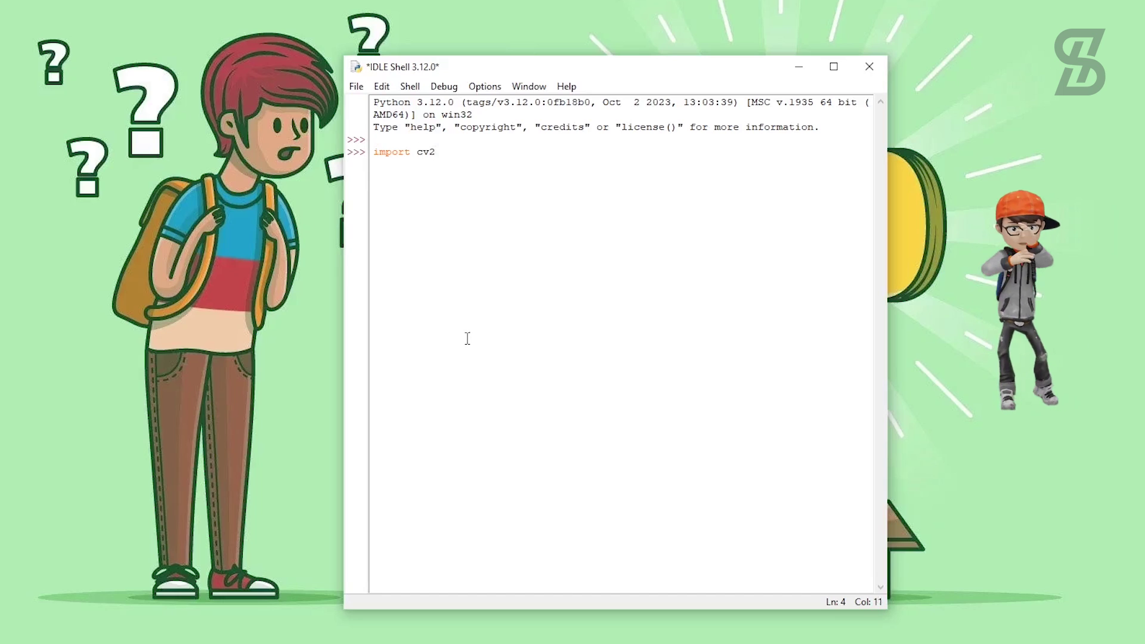
key("Return")
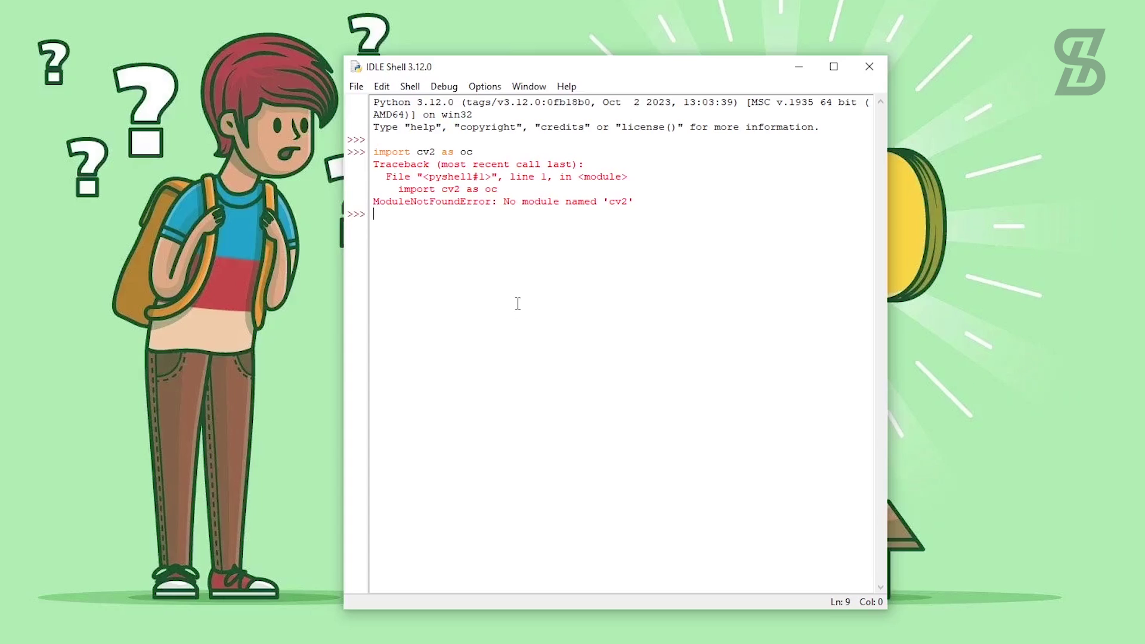
left_click_drag(504, 203, 634, 202)
left_click(384, 224)
- Minimize IDLE Shell and open a new Command Prompt from a 'cmd' search
left_click(793, 68)
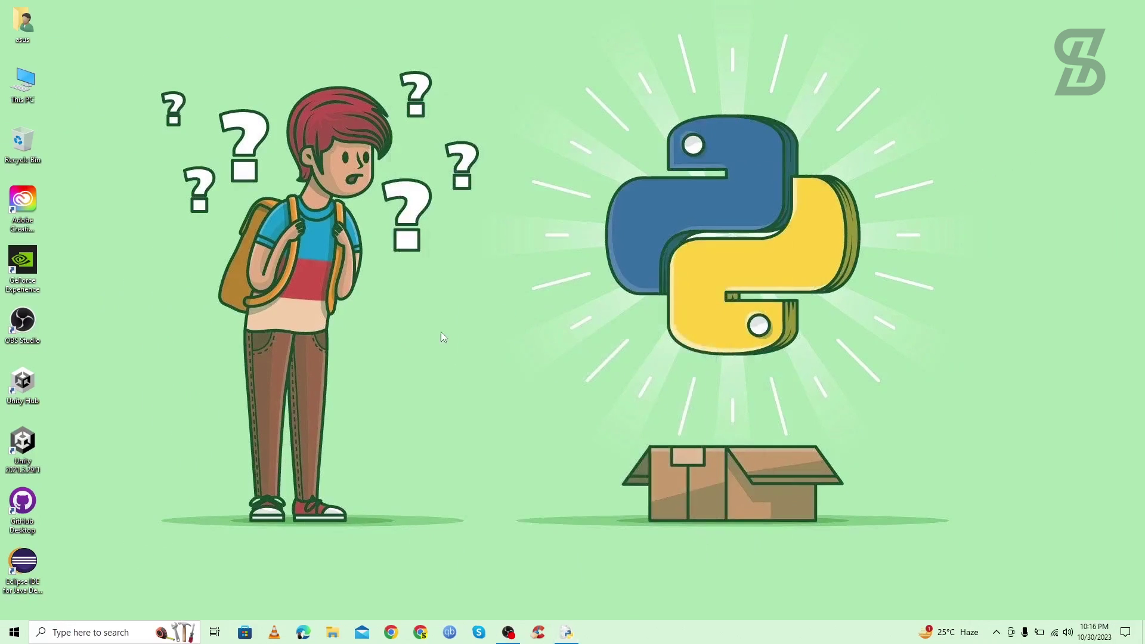
left_click(94, 634)
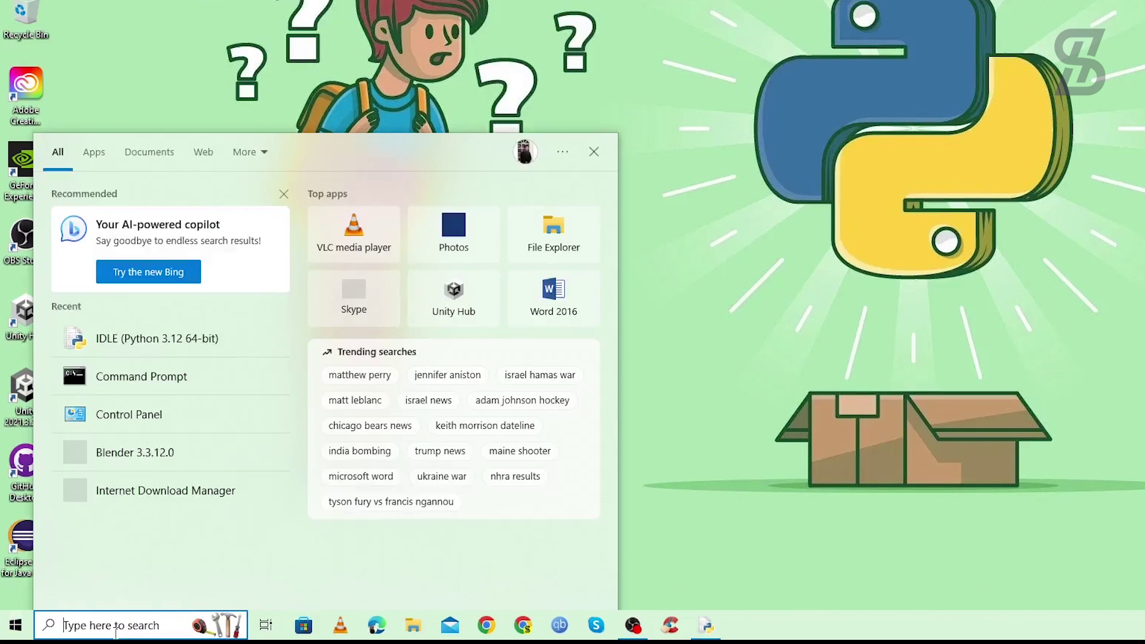
type("cmd")
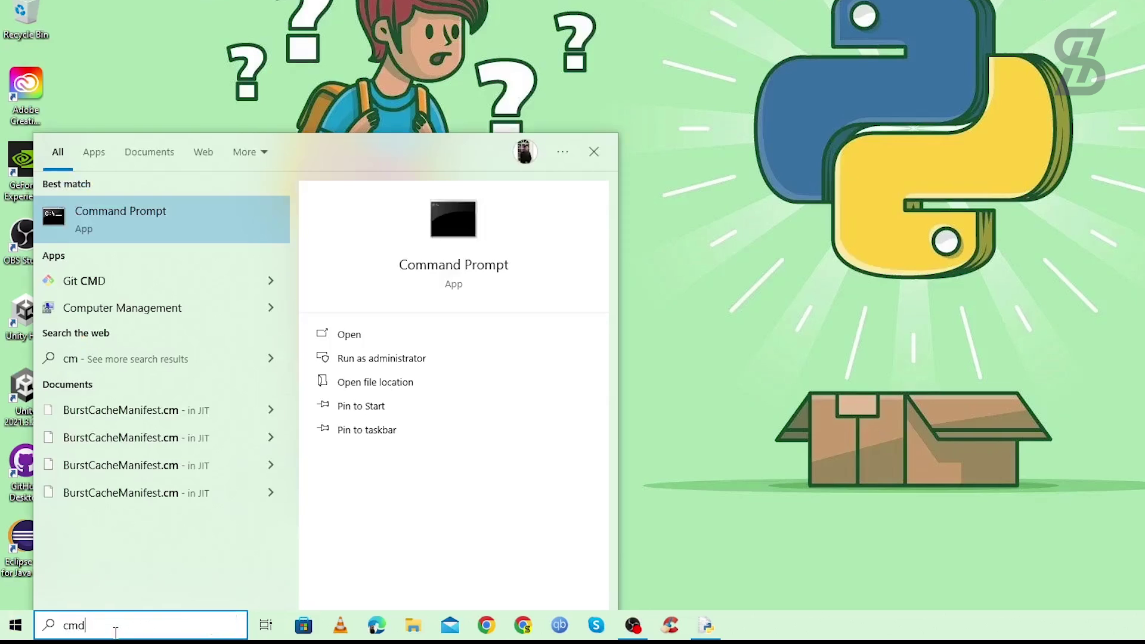
key("Return")
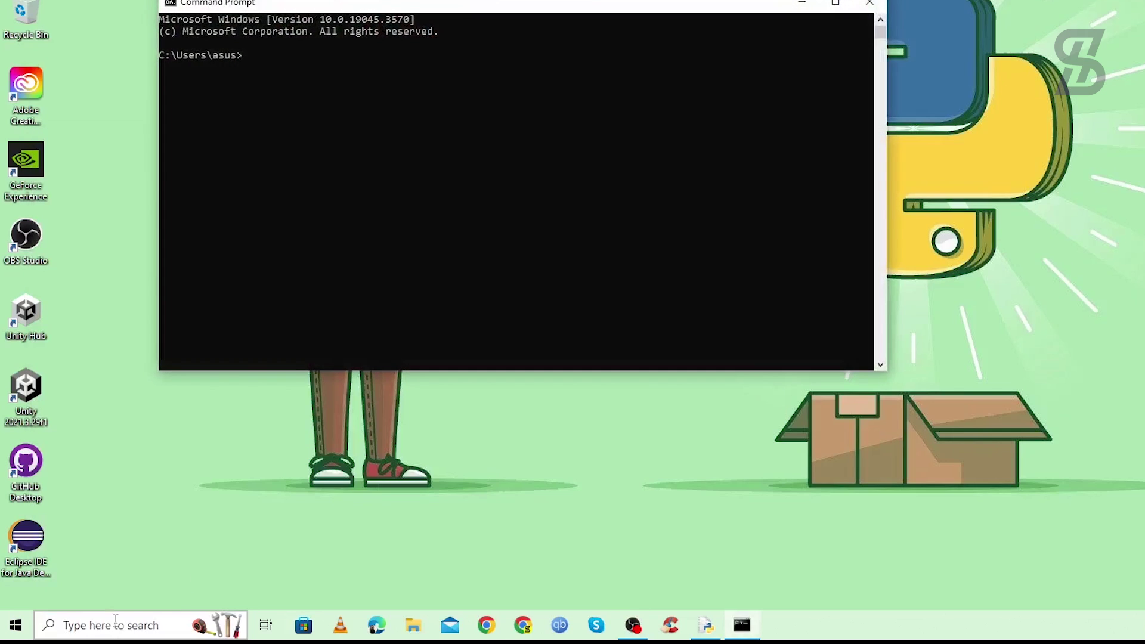
- Run 'pip install opencv-python', confirm opencv-python-4.8.1.78 installed, then close the console
left_click_drag(473, 12, 693, 125)
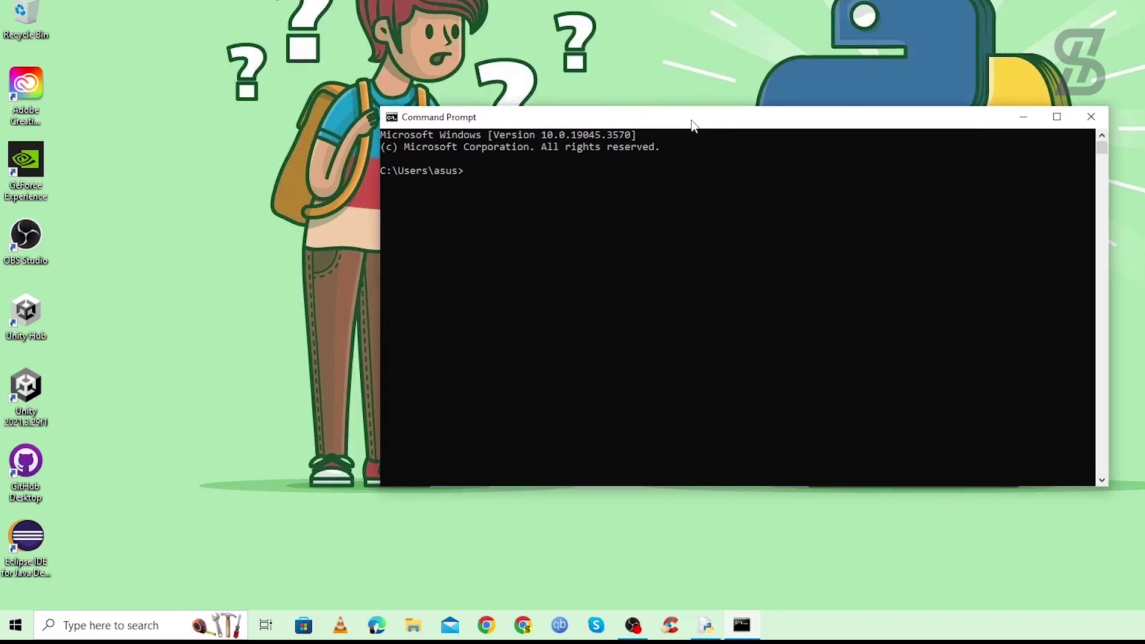
type("pip in")
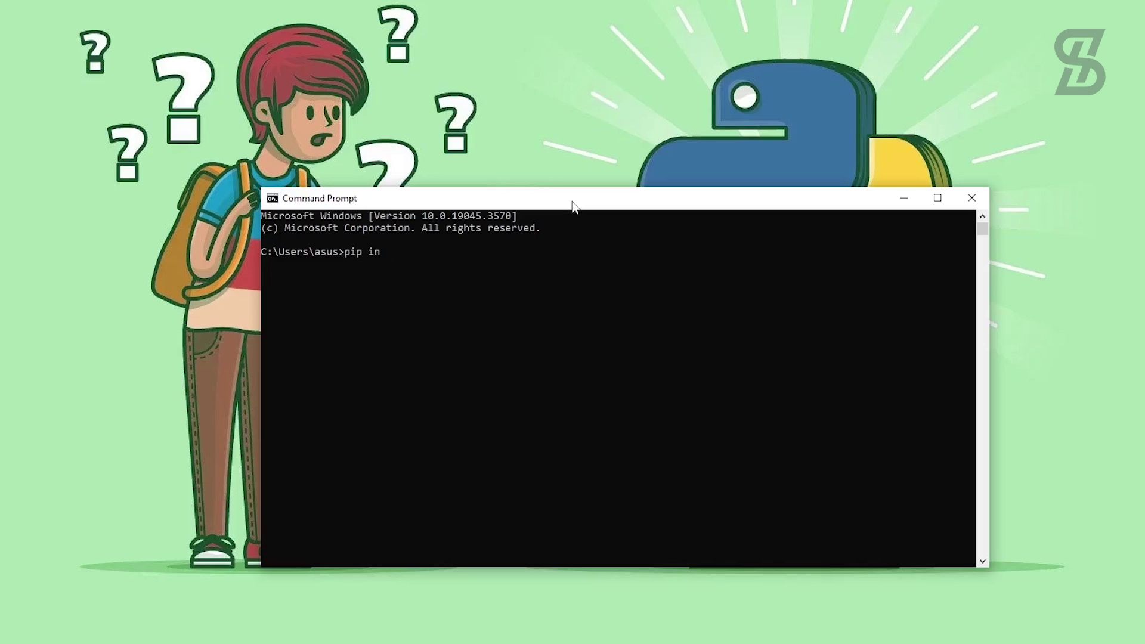
type("stall opencv-python")
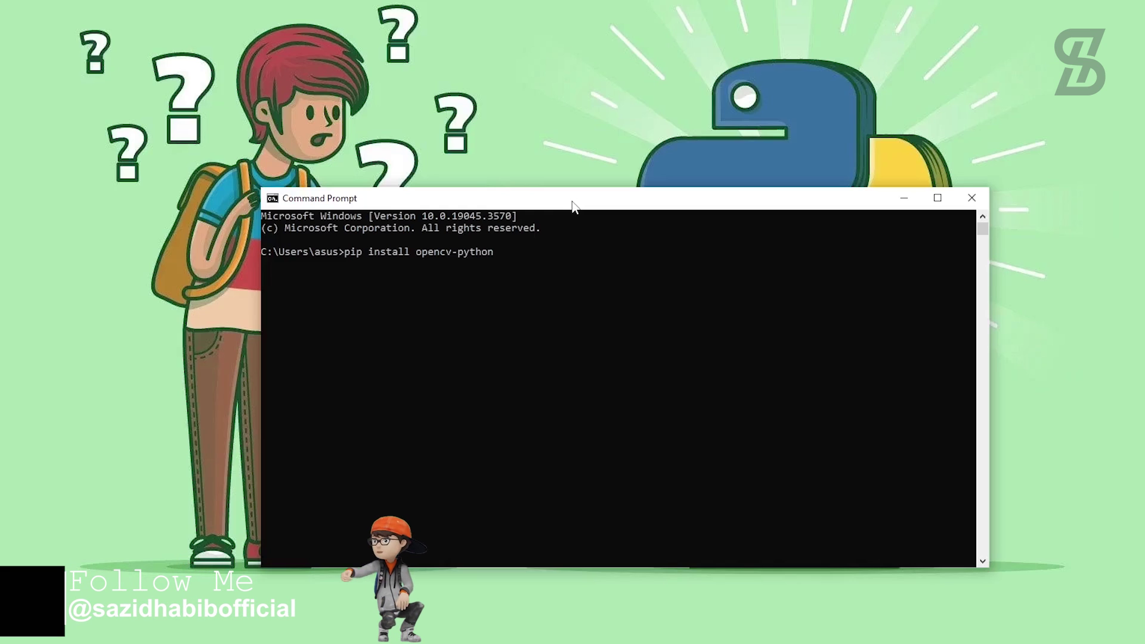
key("Return")
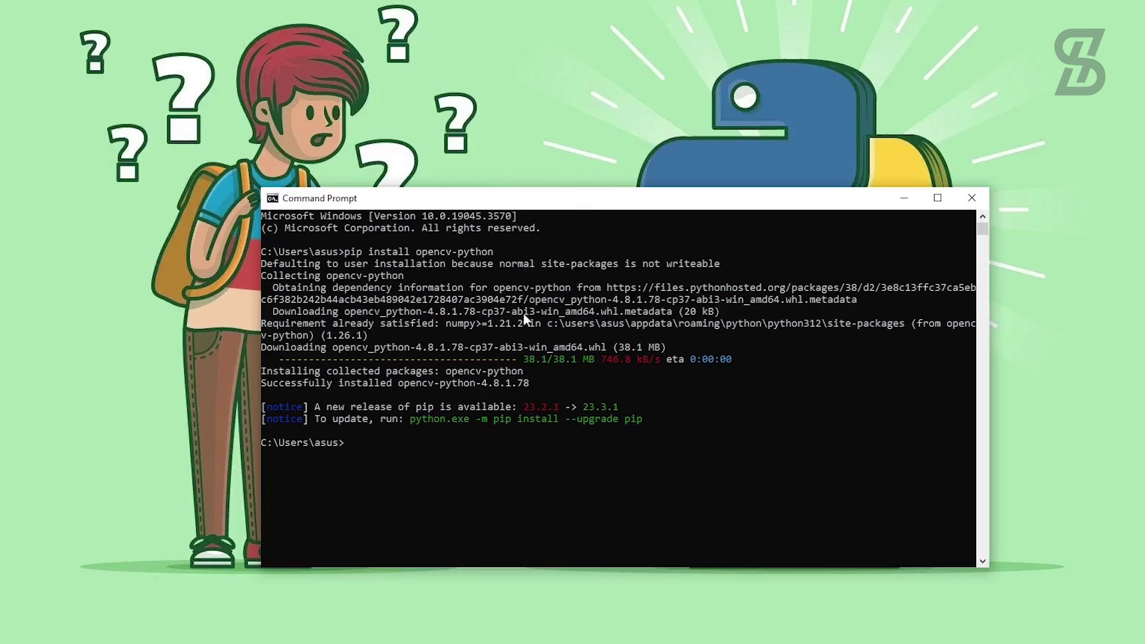
left_click_drag(534, 385, 261, 385)
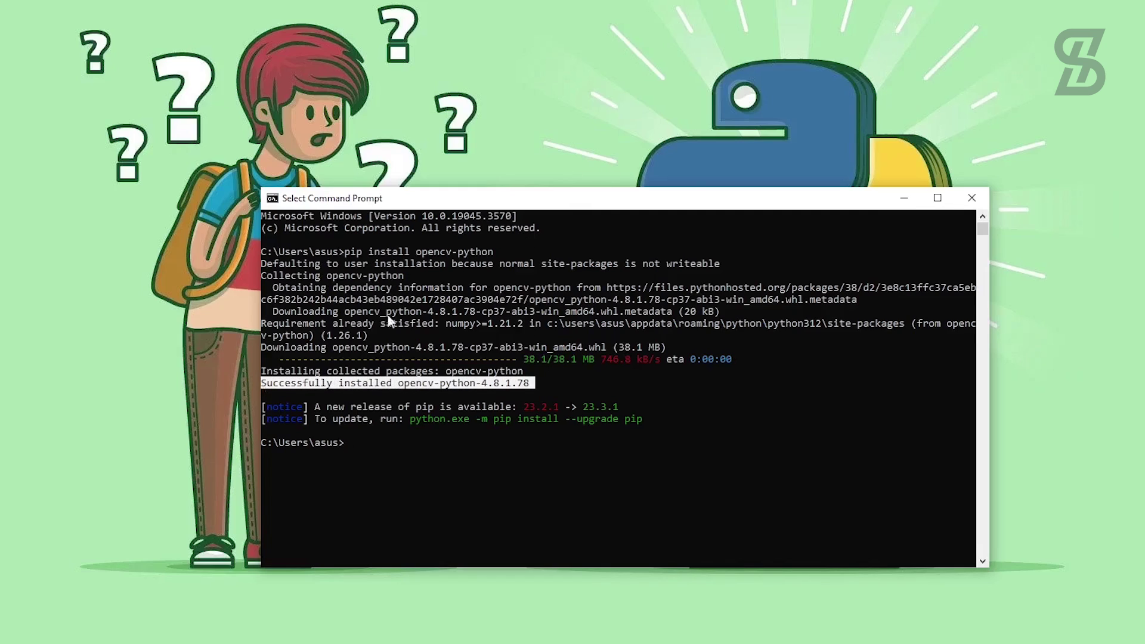
left_click(985, 197)
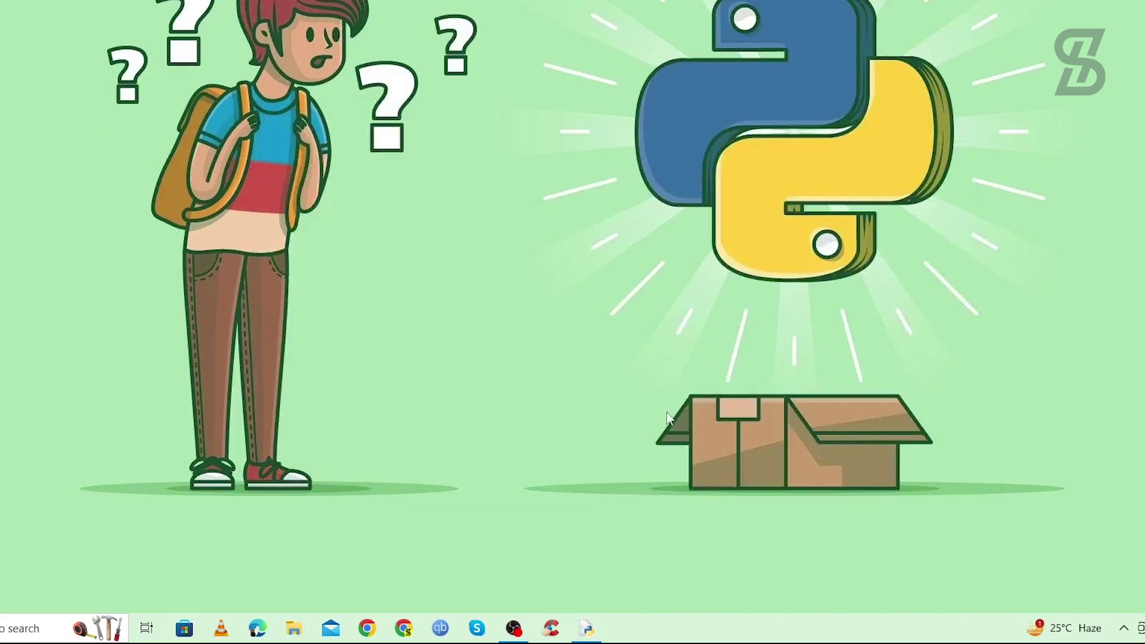
- Back in IDLE Shell, run 'import cv2 as oc' again
left_click(586, 627)
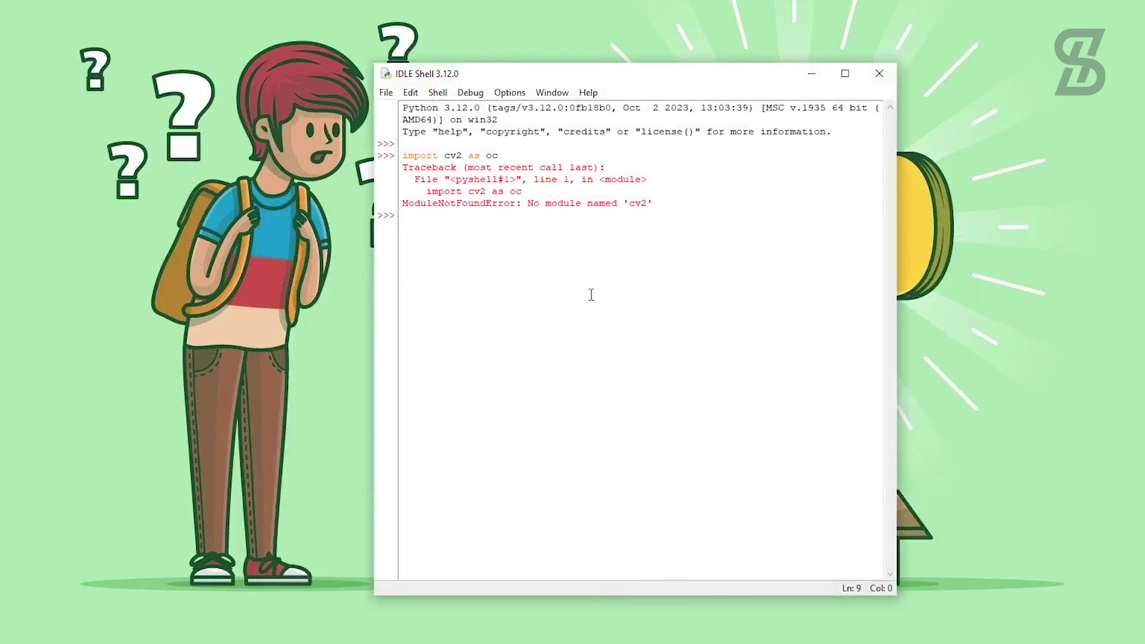
key("Return")
type("import c")
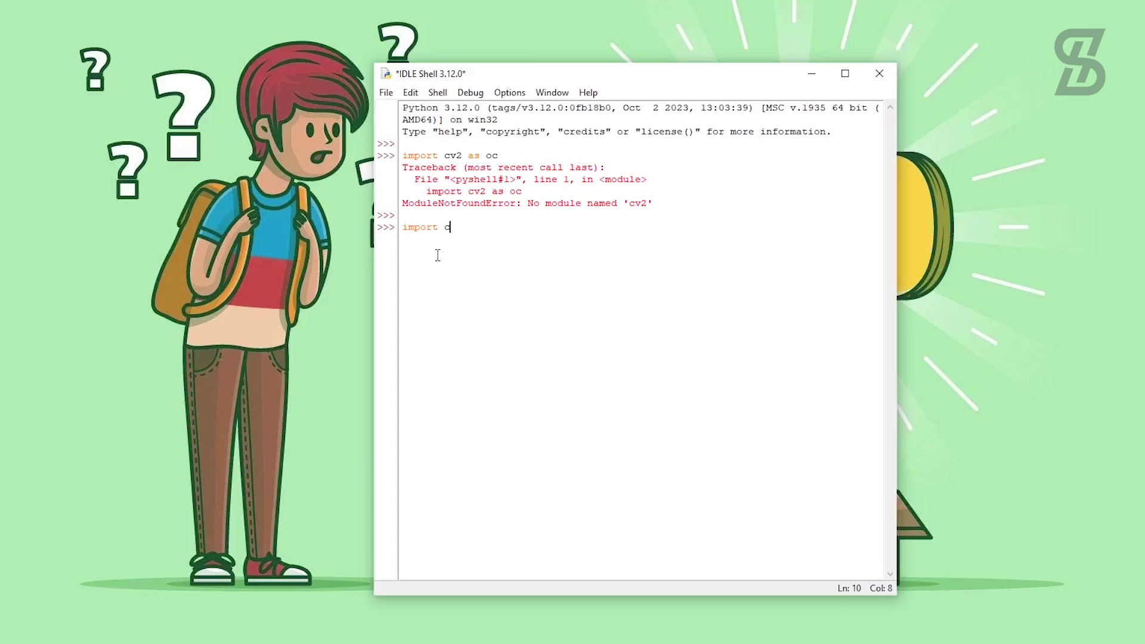
type("v2 as oc")
key("Return")
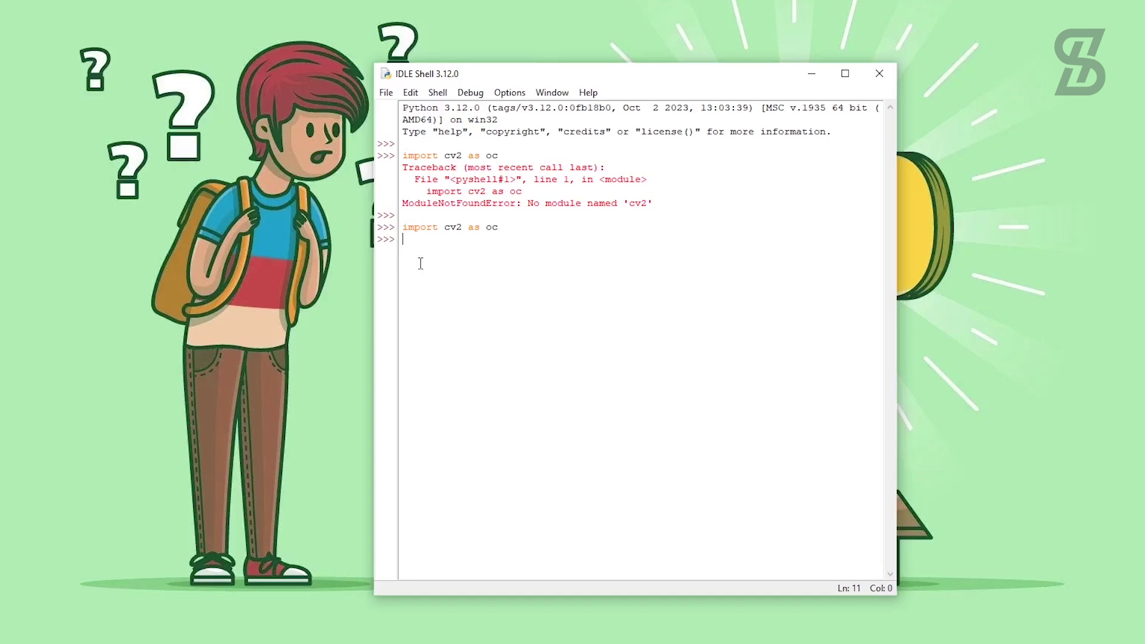
- Print "OpenCv version: " + oc.__version__ and highlight the resulting 4.8.1
type("print(\"\")")
key("Left")
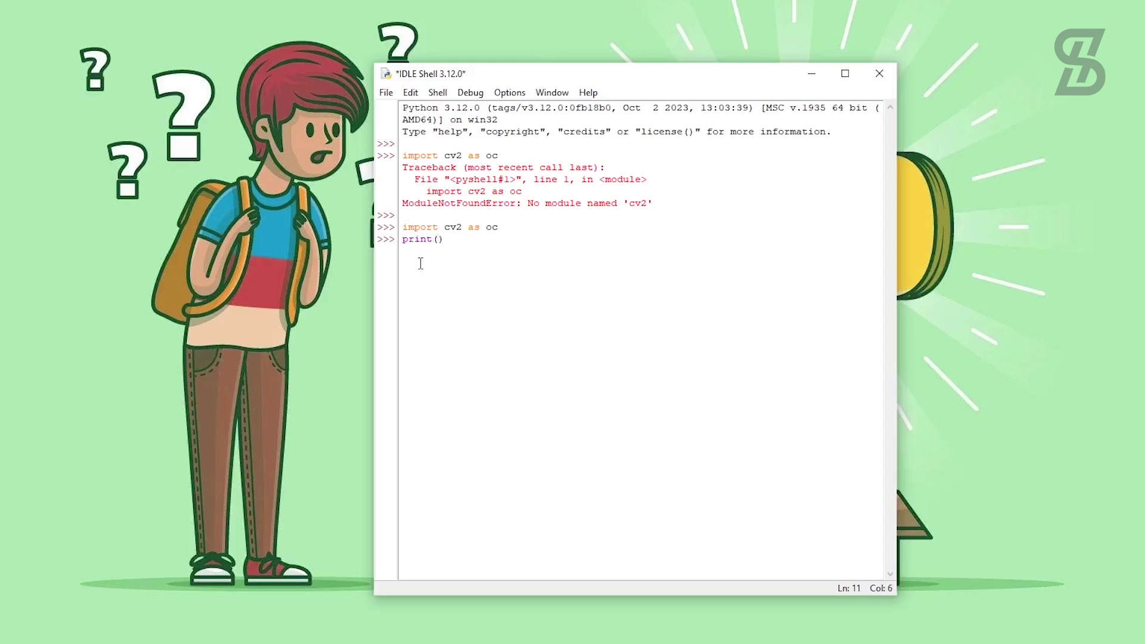
type("OpenCv version:")
key("Right")
type("+ o")
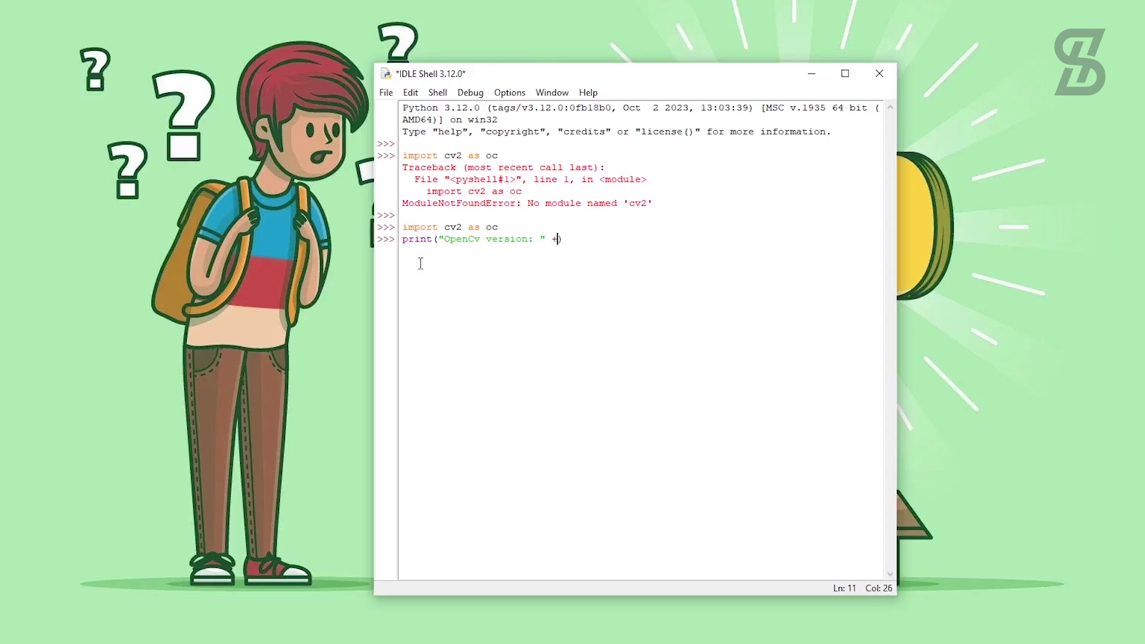
type("c.")
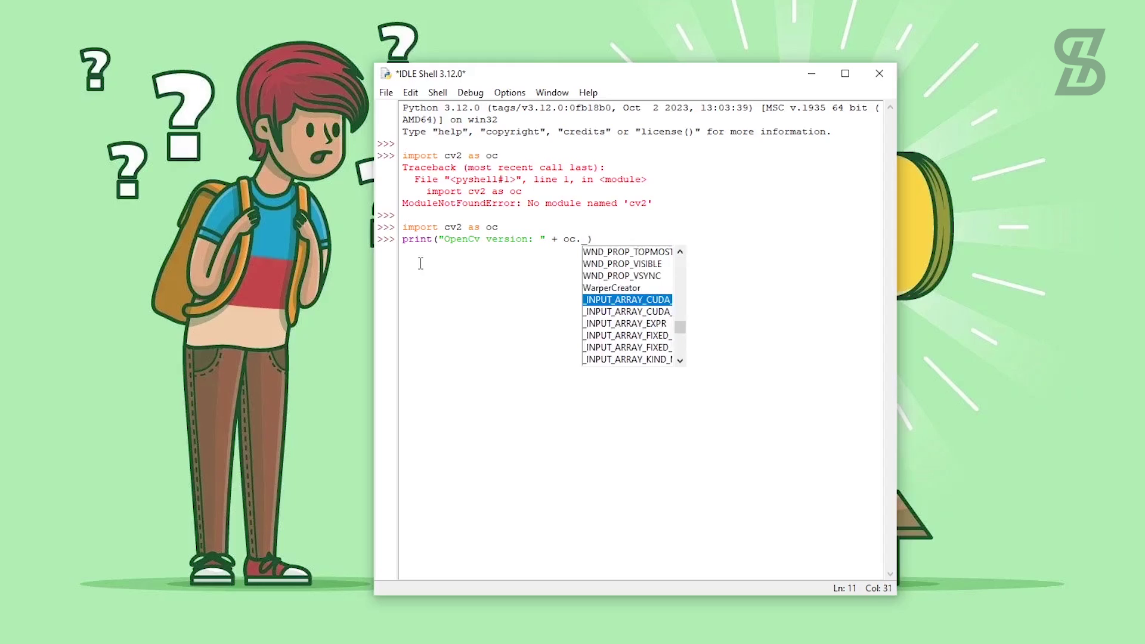
type("__version__")
key("Return")
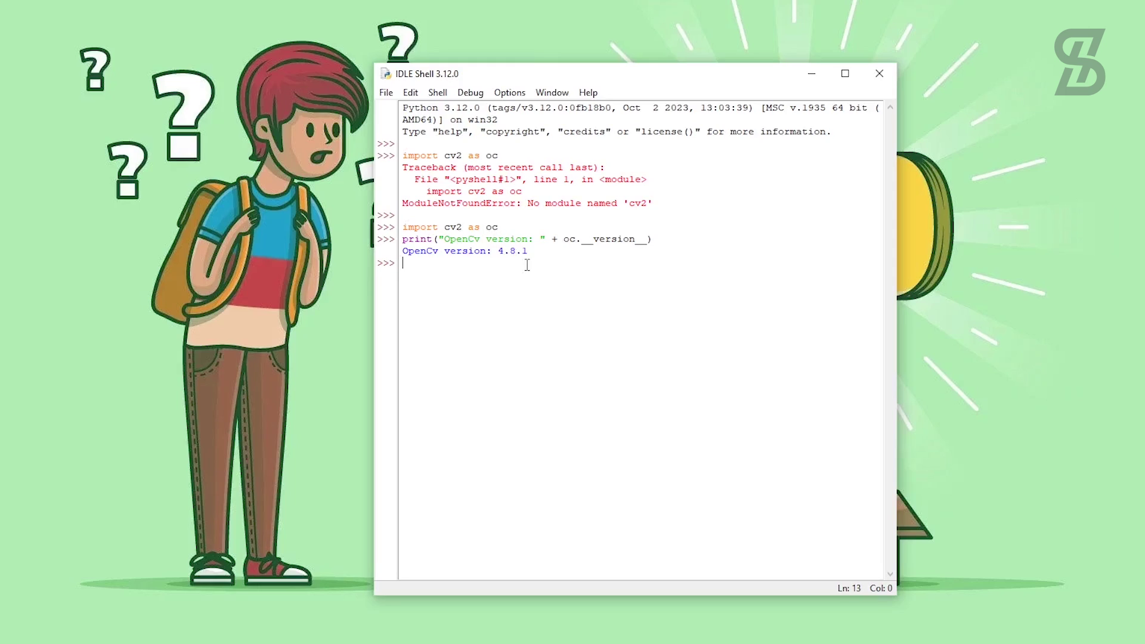
left_click_drag(539, 261, 487, 253)
left_click(483, 273)
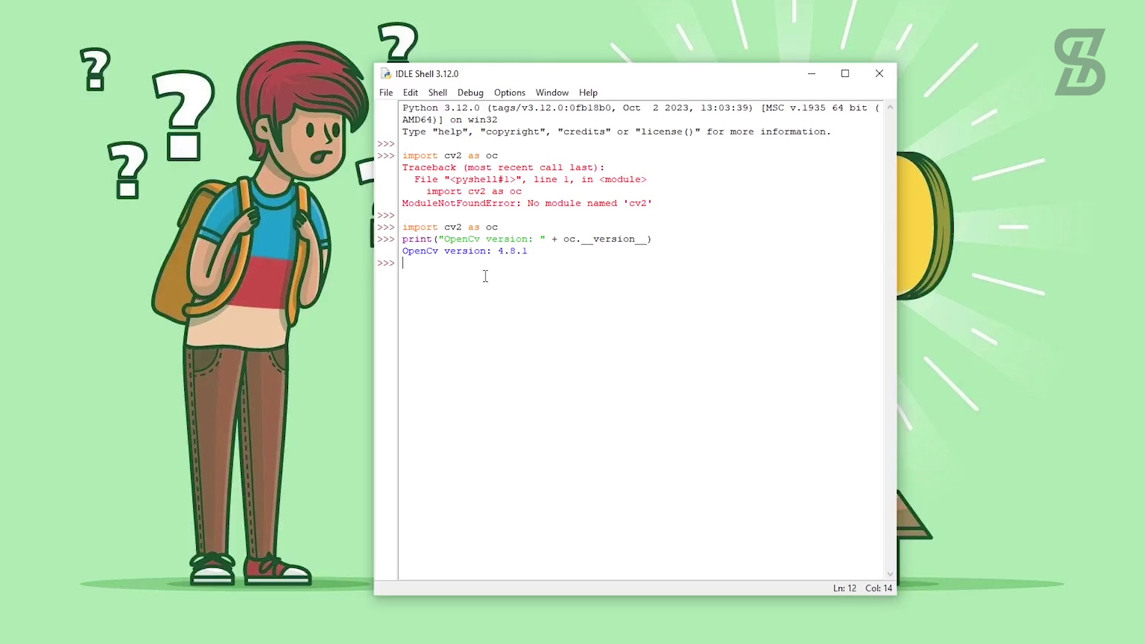